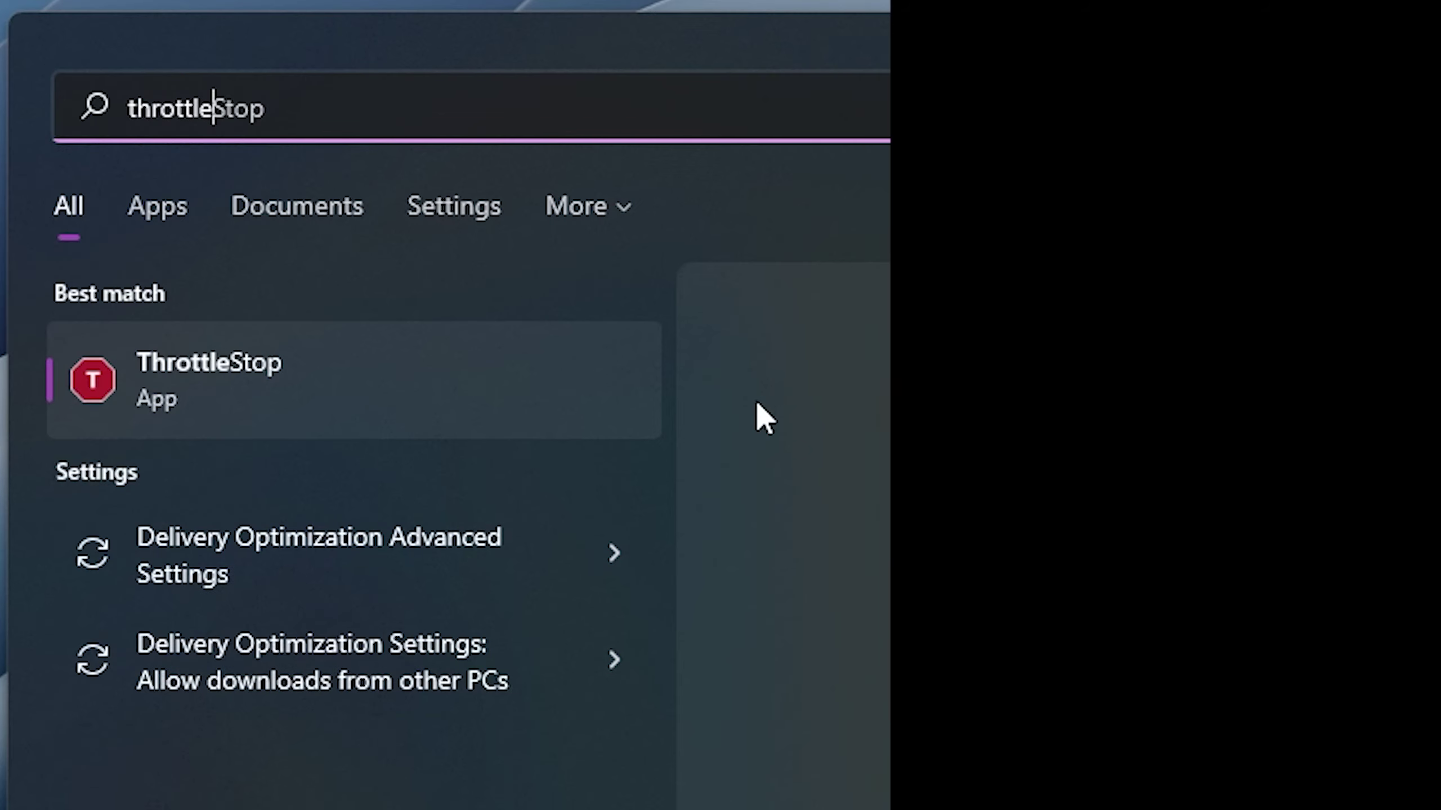
{"action": "type", "text": "stop"}
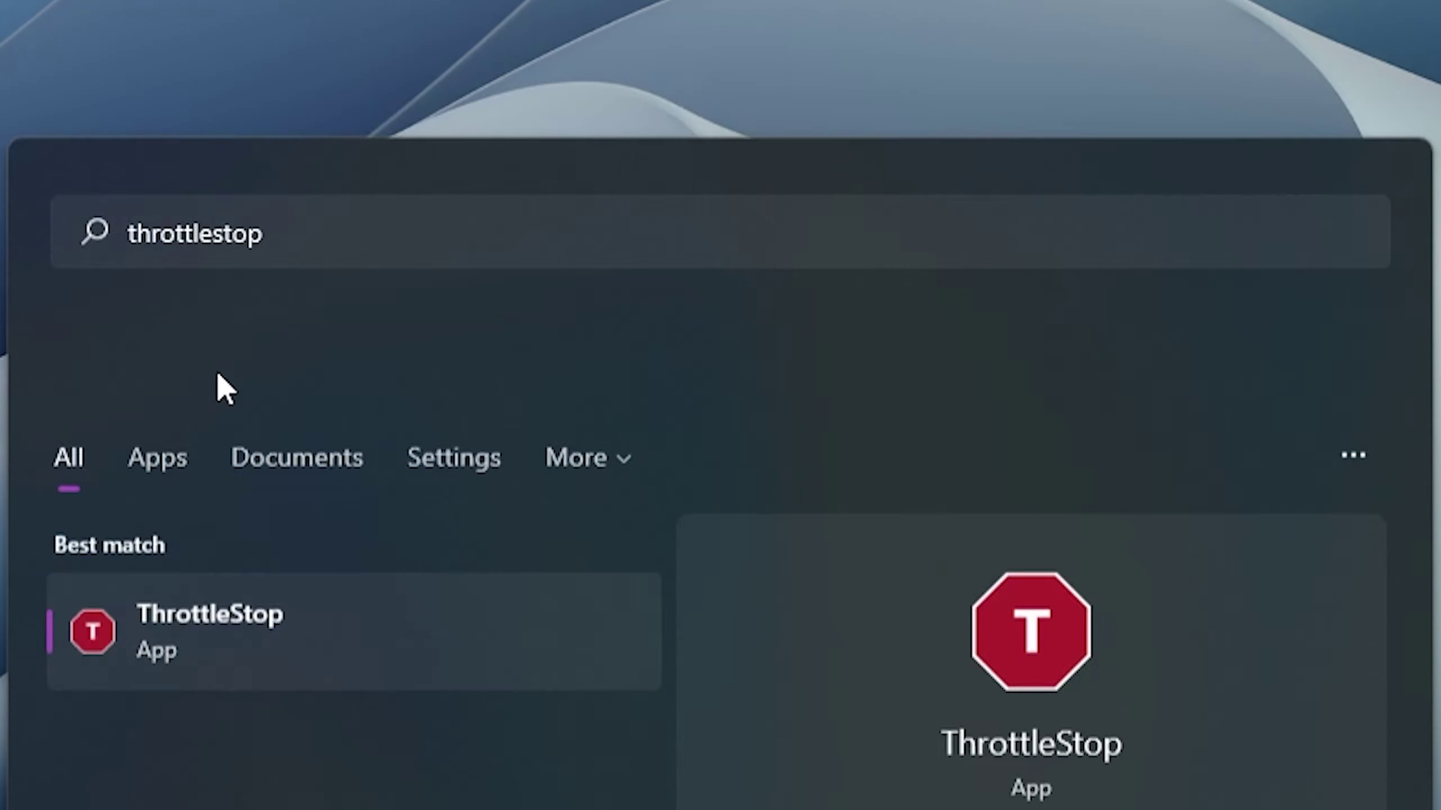
- Launch ThrottleStop and reposition its window showing i7-8750H voltage, core temperatures and power
{"action": "left_click", "coordinate": [221, 386]}
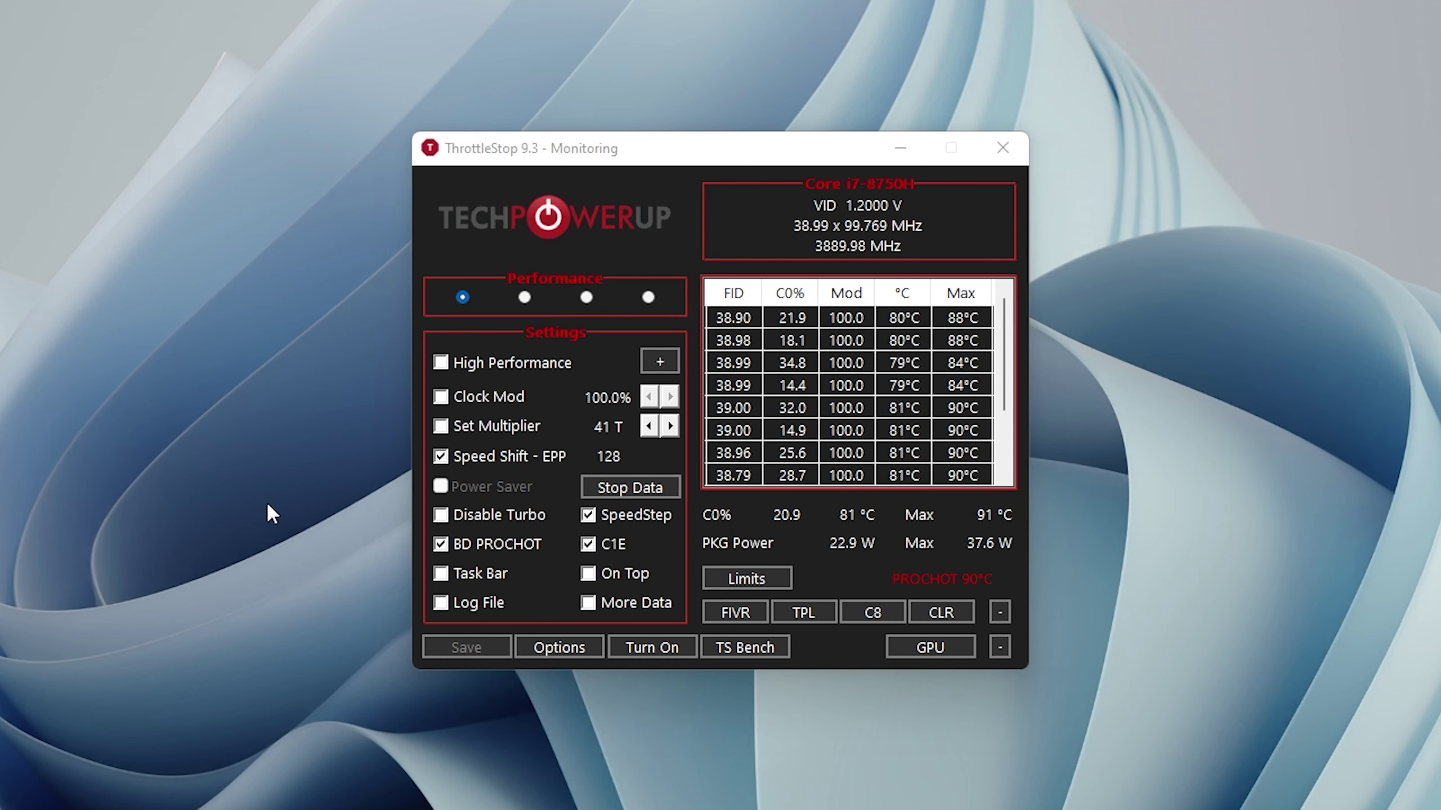
{"action": "left_click_drag", "start_coordinate": [664, 159], "coordinate": [604, 131]}
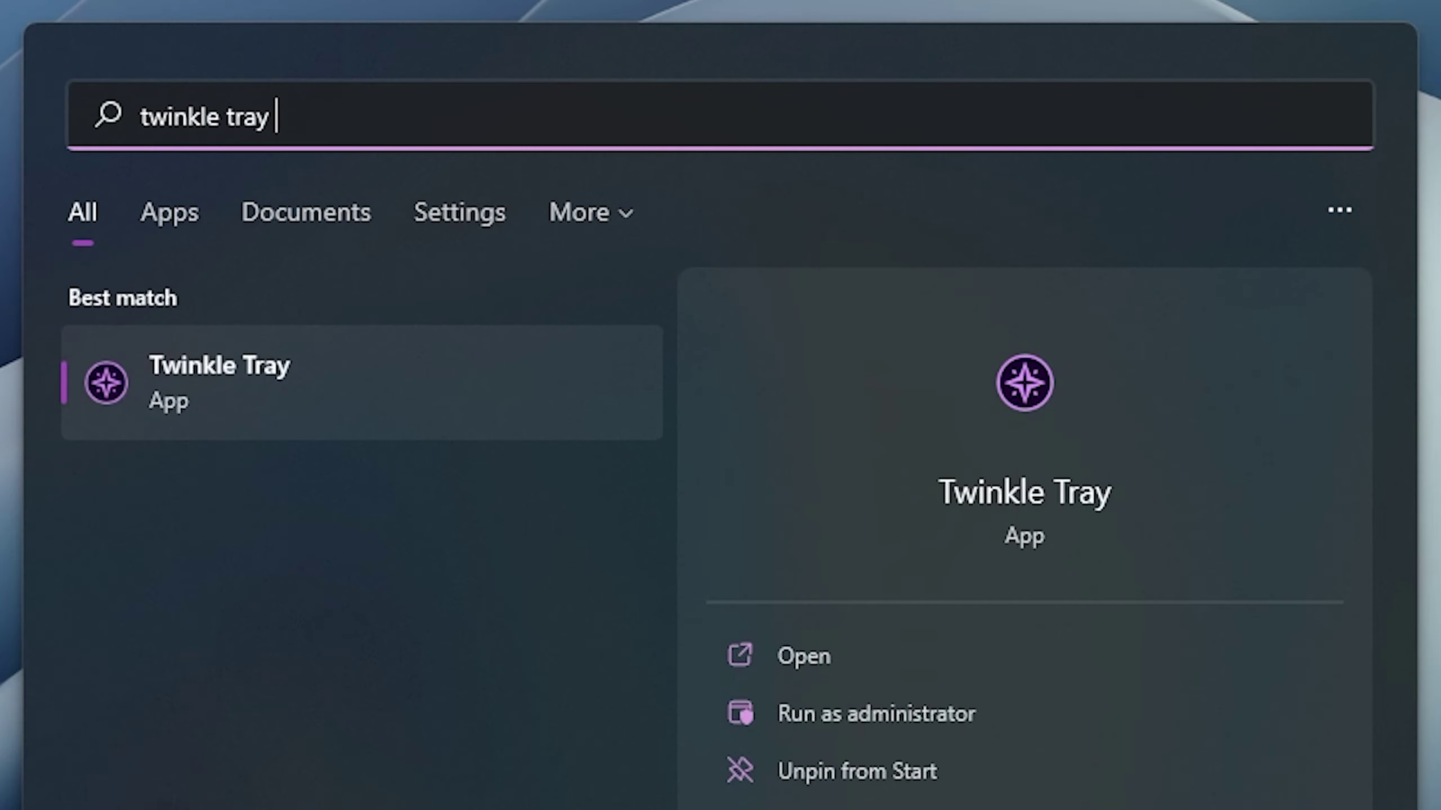
- In Twinkle Tray, set Display 1 brightness to 29 and LG ULTRAGEAR to 39
{"action": "left_click", "coordinate": [230, 580]}
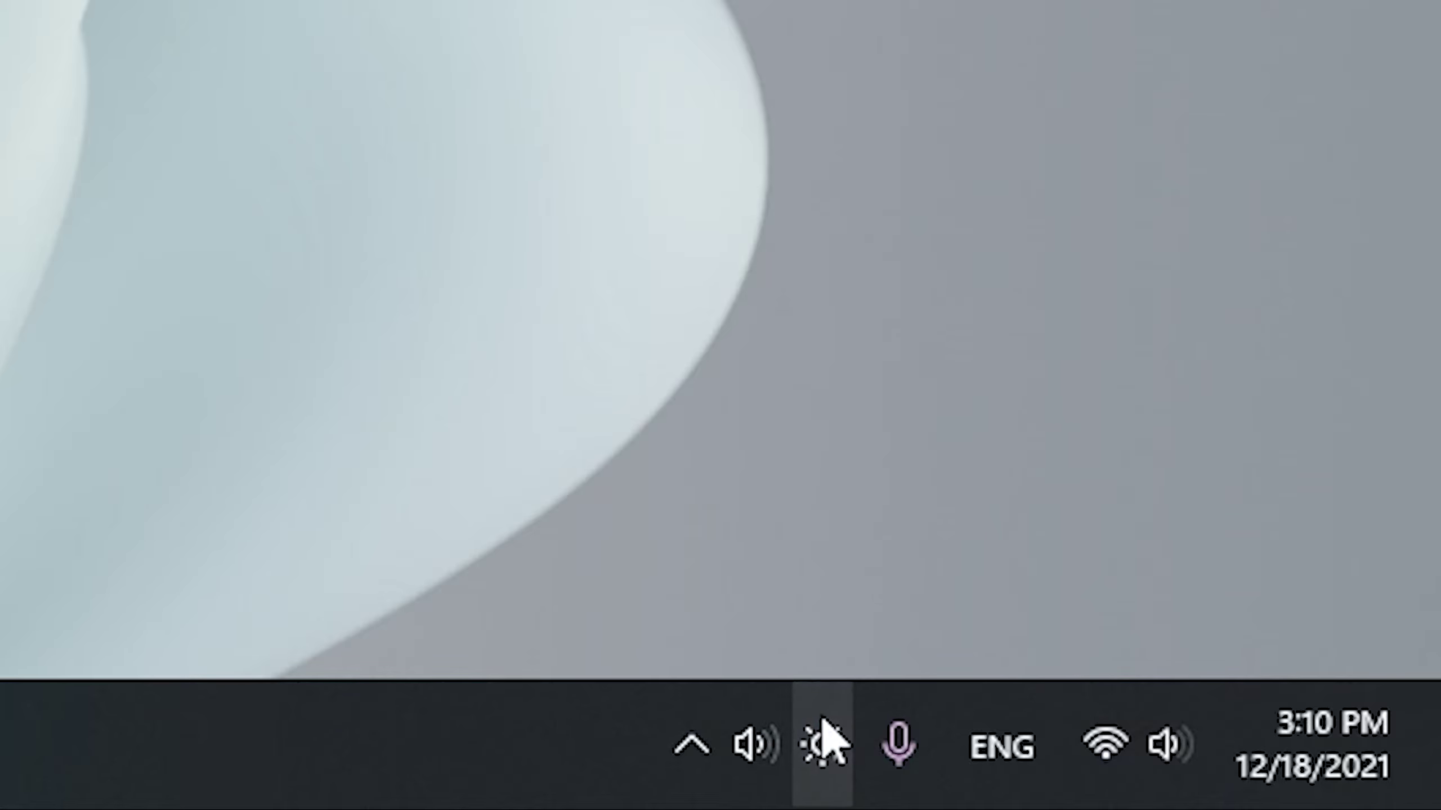
{"action": "left_click", "coordinate": [823, 743]}
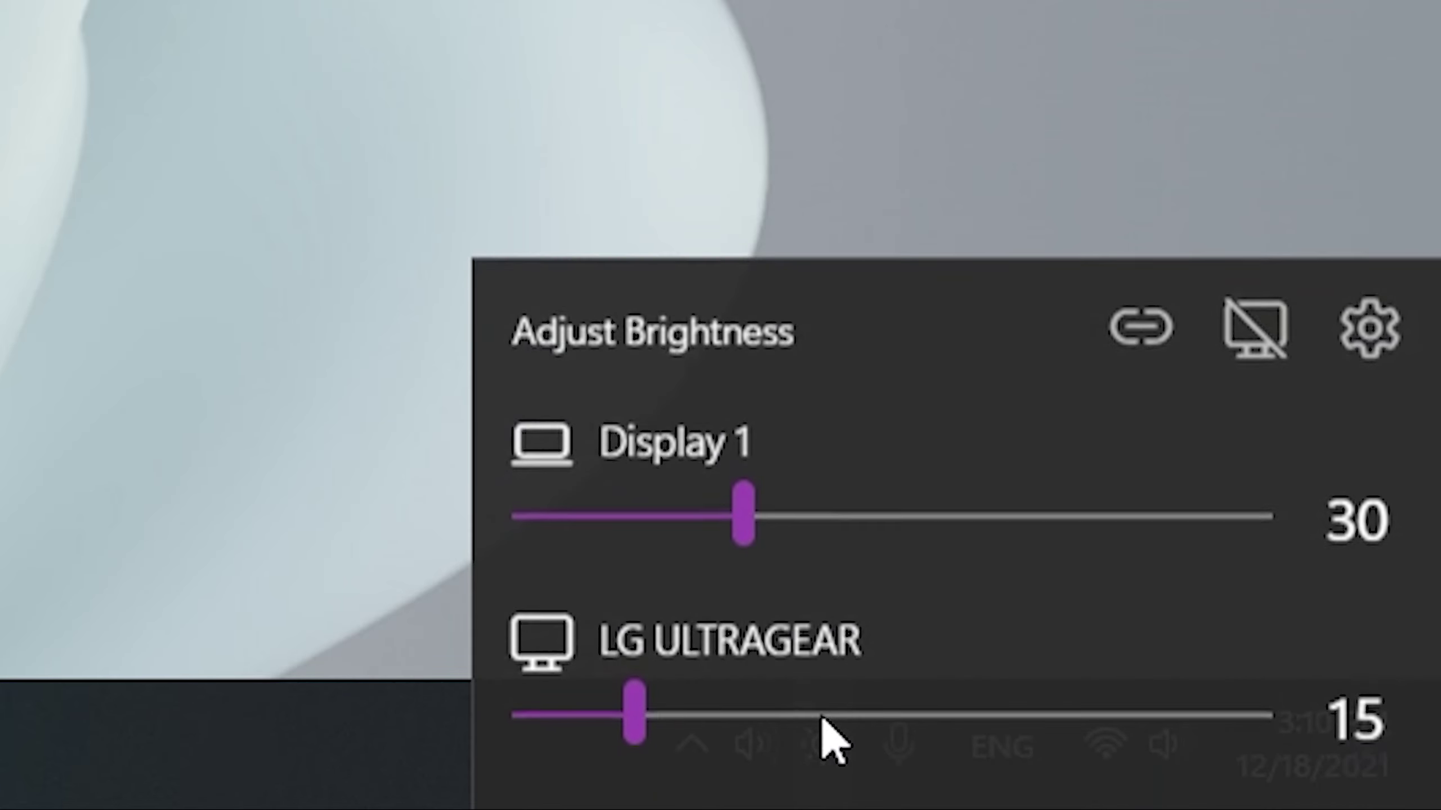
{"action": "mouse_move", "coordinate": [743, 517]}
{"action": "left_mouse_down"}
{"action": "mouse_move", "coordinate": [936, 518]}
{"action": "mouse_move", "coordinate": [682, 525]}
{"action": "mouse_move", "coordinate": [972, 531]}
{"action": "mouse_move", "coordinate": [831, 540]}
{"action": "left_mouse_up"}
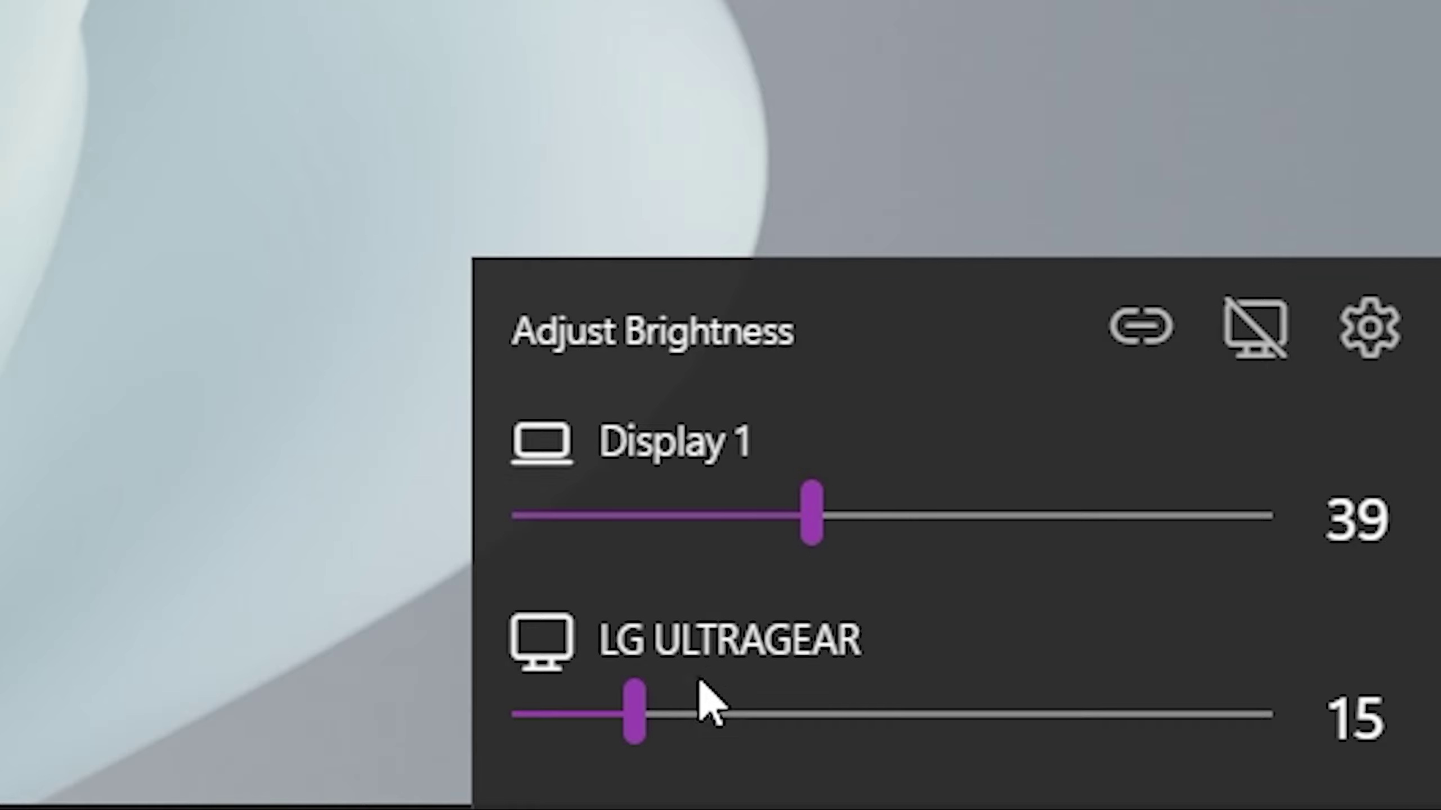
{"action": "mouse_move", "coordinate": [636, 714]}
{"action": "left_mouse_down"}
{"action": "mouse_move", "coordinate": [816, 748]}
{"action": "mouse_move", "coordinate": [679, 750]}
{"action": "mouse_move", "coordinate": [676, 763]}
{"action": "left_mouse_up"}
{"action": "left_click_drag", "start_coordinate": [807, 543], "coordinate": [744, 554]}
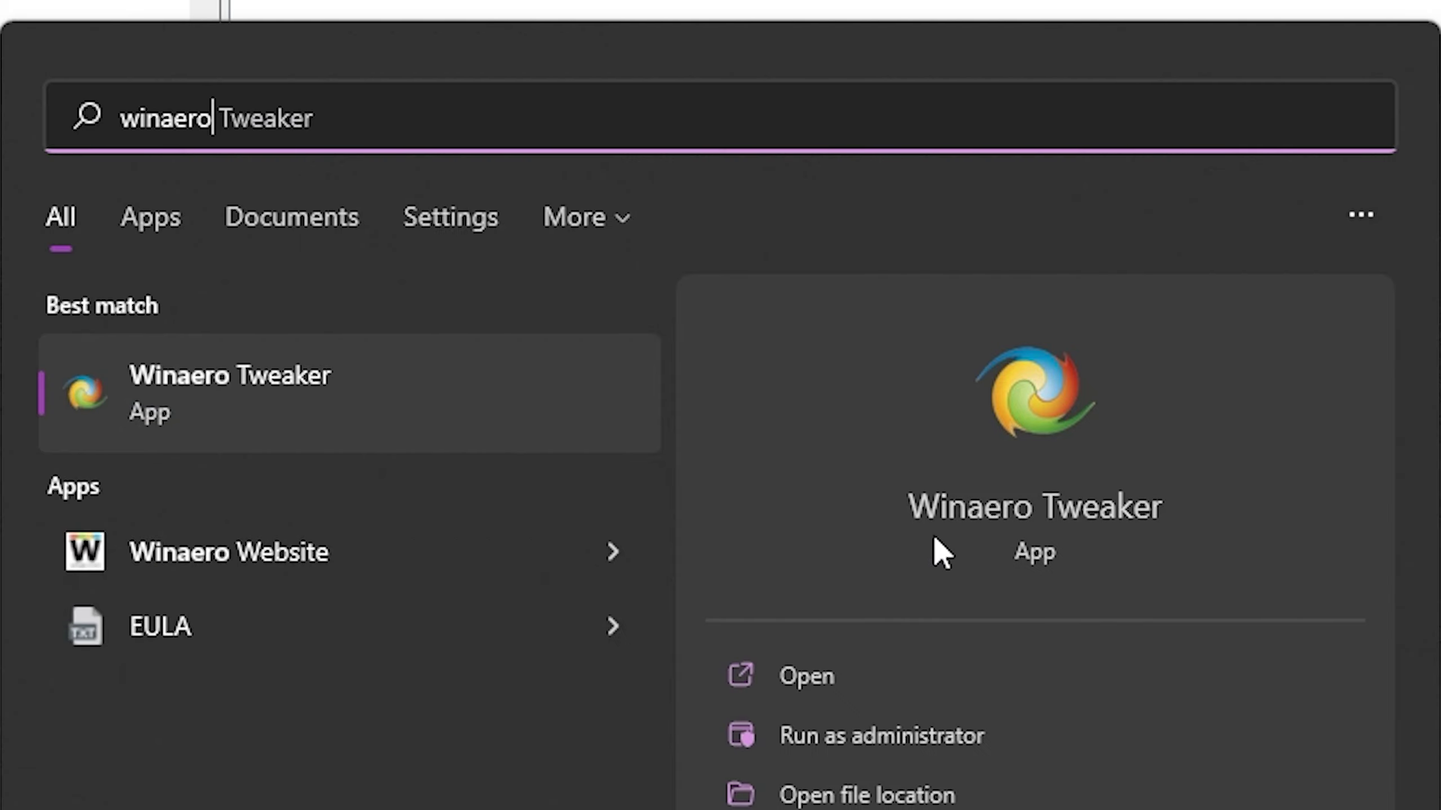
- Launch Winaero Tweaker and browse its tweaks to the Task Manager context-menu page
{"action": "left_click", "coordinate": [214, 412]}
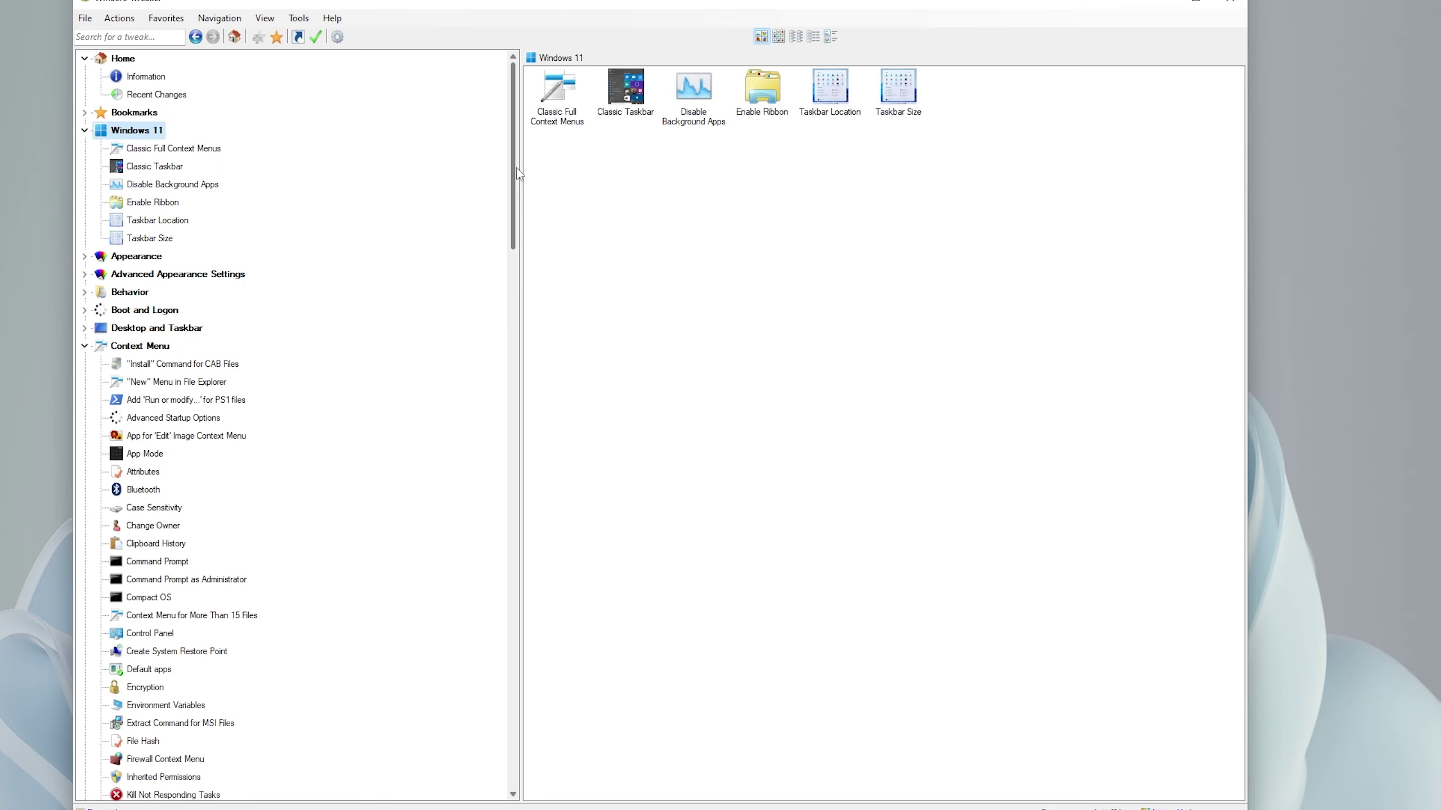
{"action": "left_click_drag", "start_coordinate": [519, 200], "coordinate": [547, 687]}
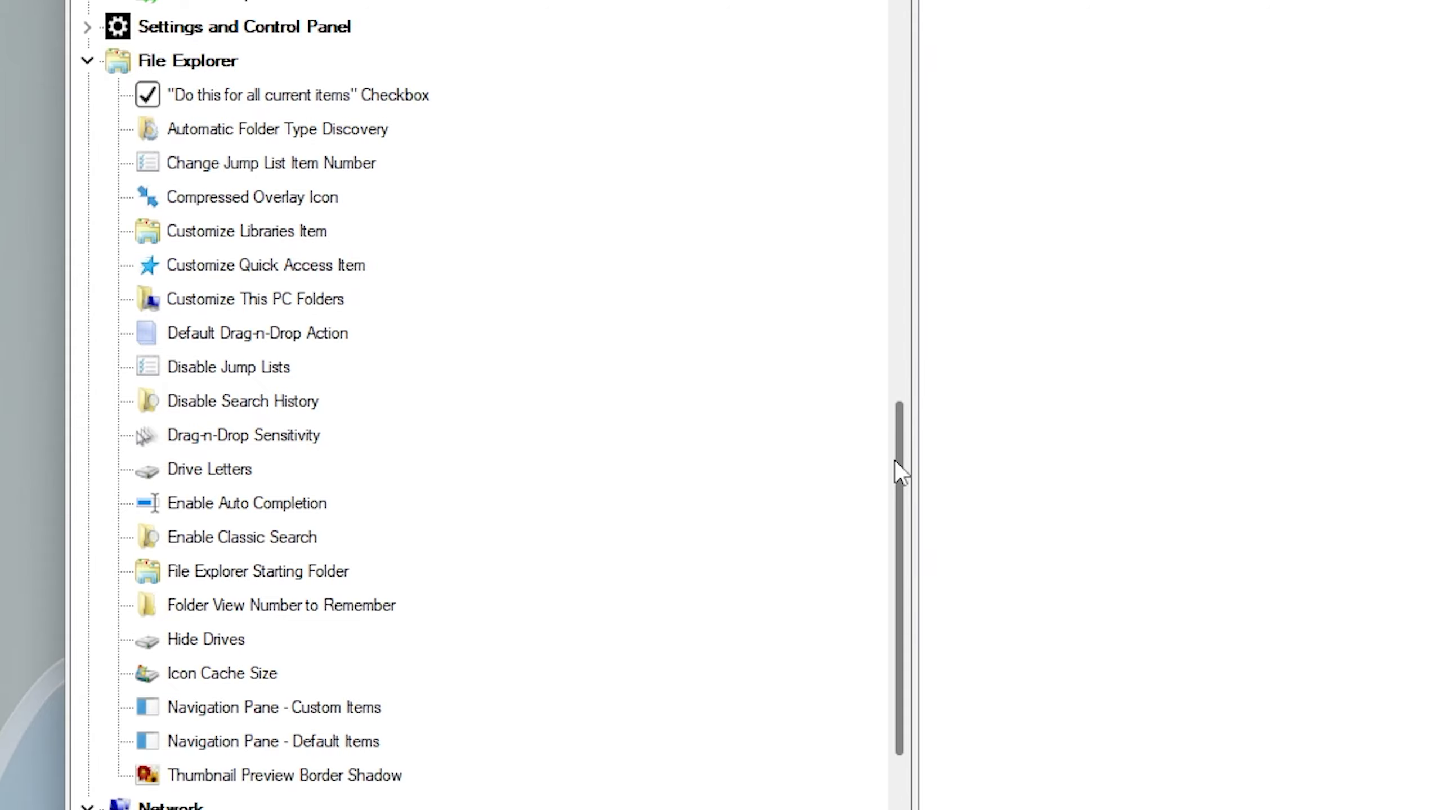
{"action": "left_click_drag", "start_coordinate": [898, 461], "coordinate": [875, 23]}
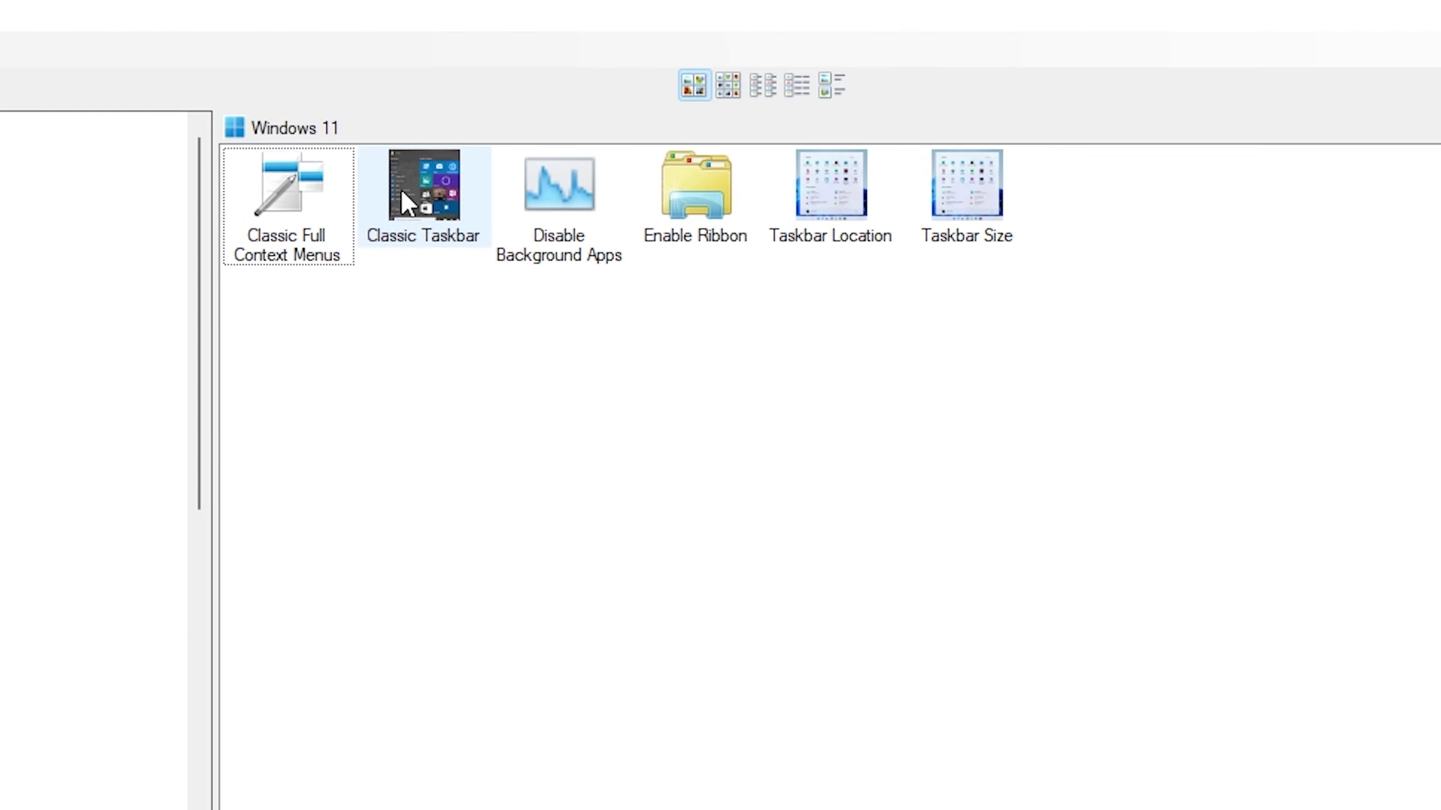
{"action": "left_click", "coordinate": [401, 189]}
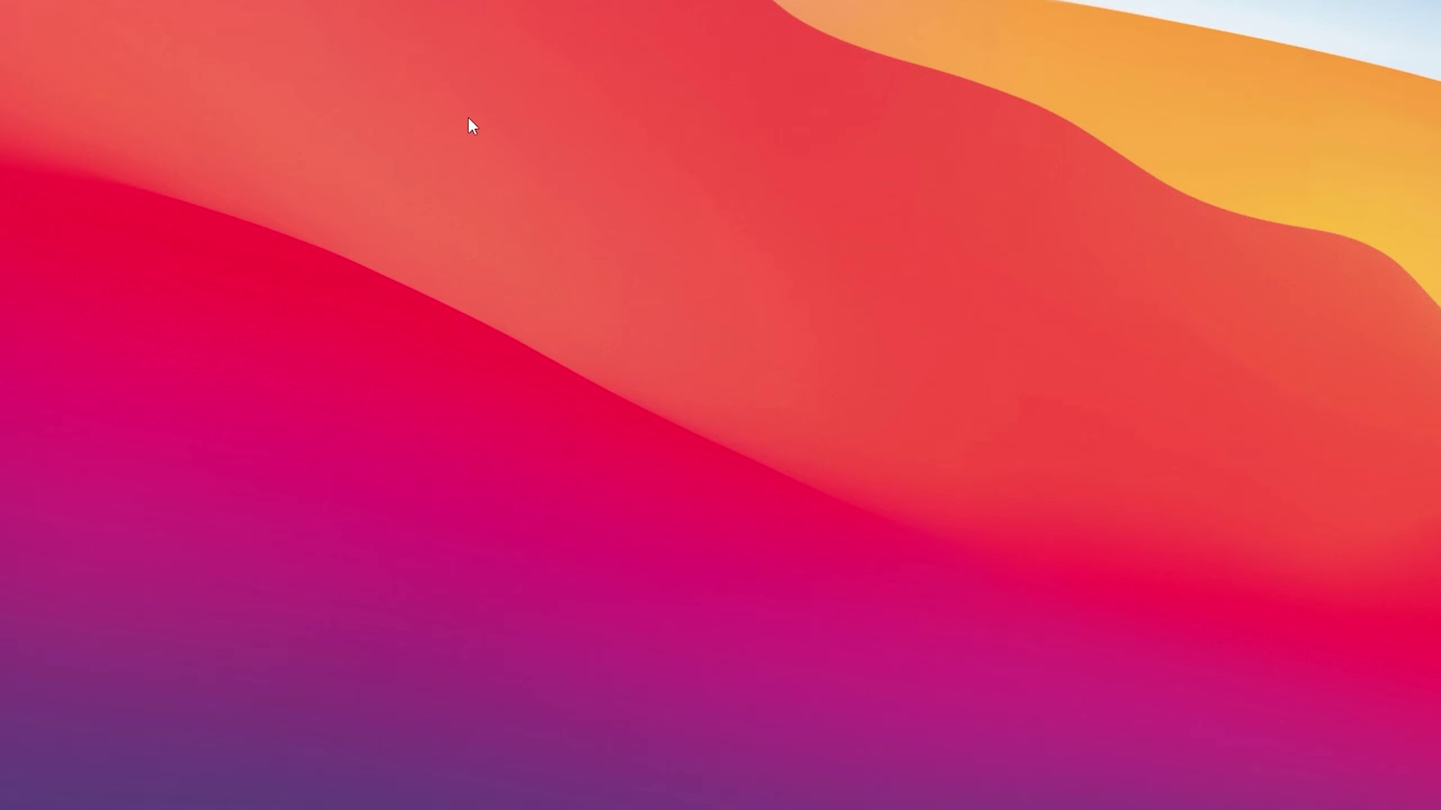
{"action": "right_click", "coordinate": [471, 125]}
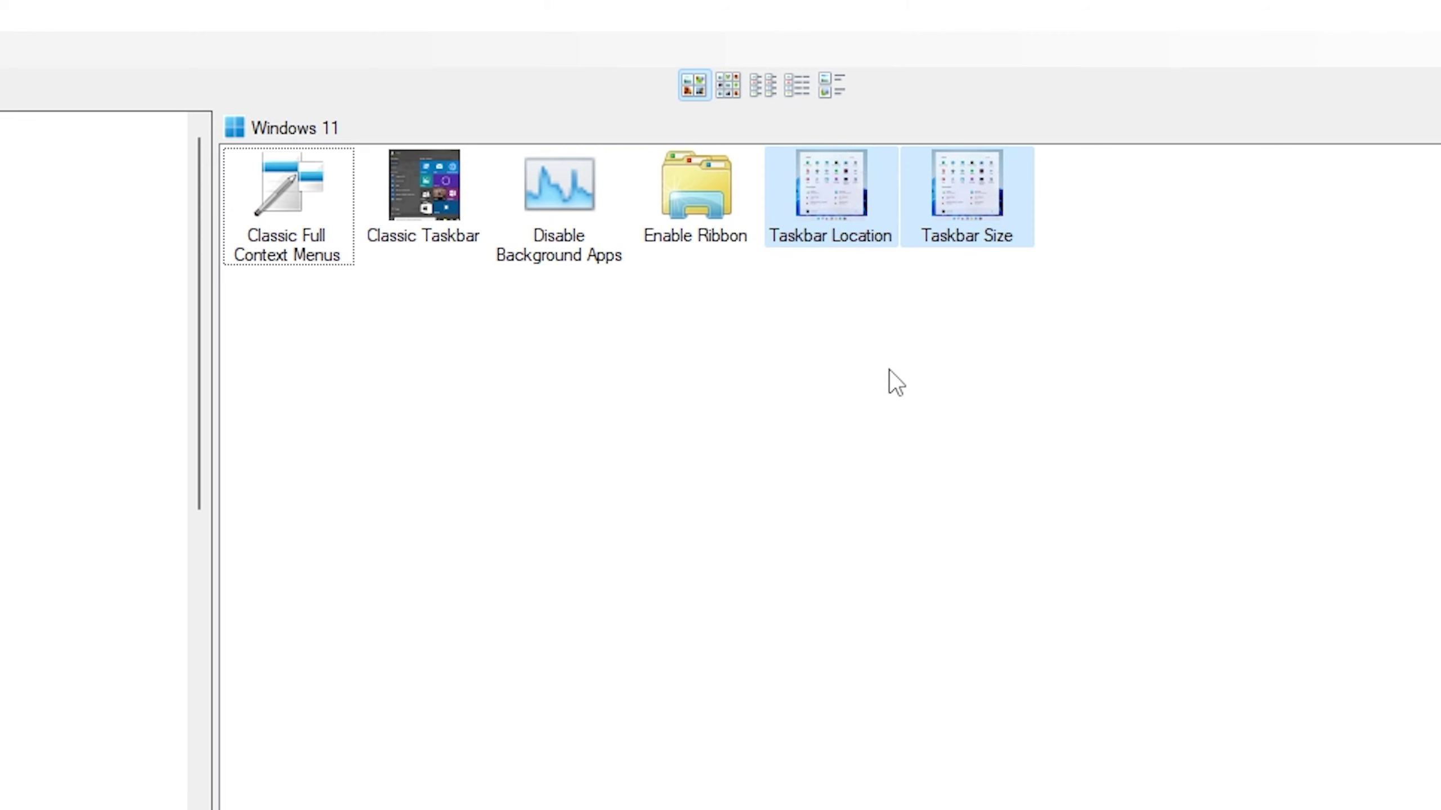
{"action": "left_click", "coordinate": [890, 370]}
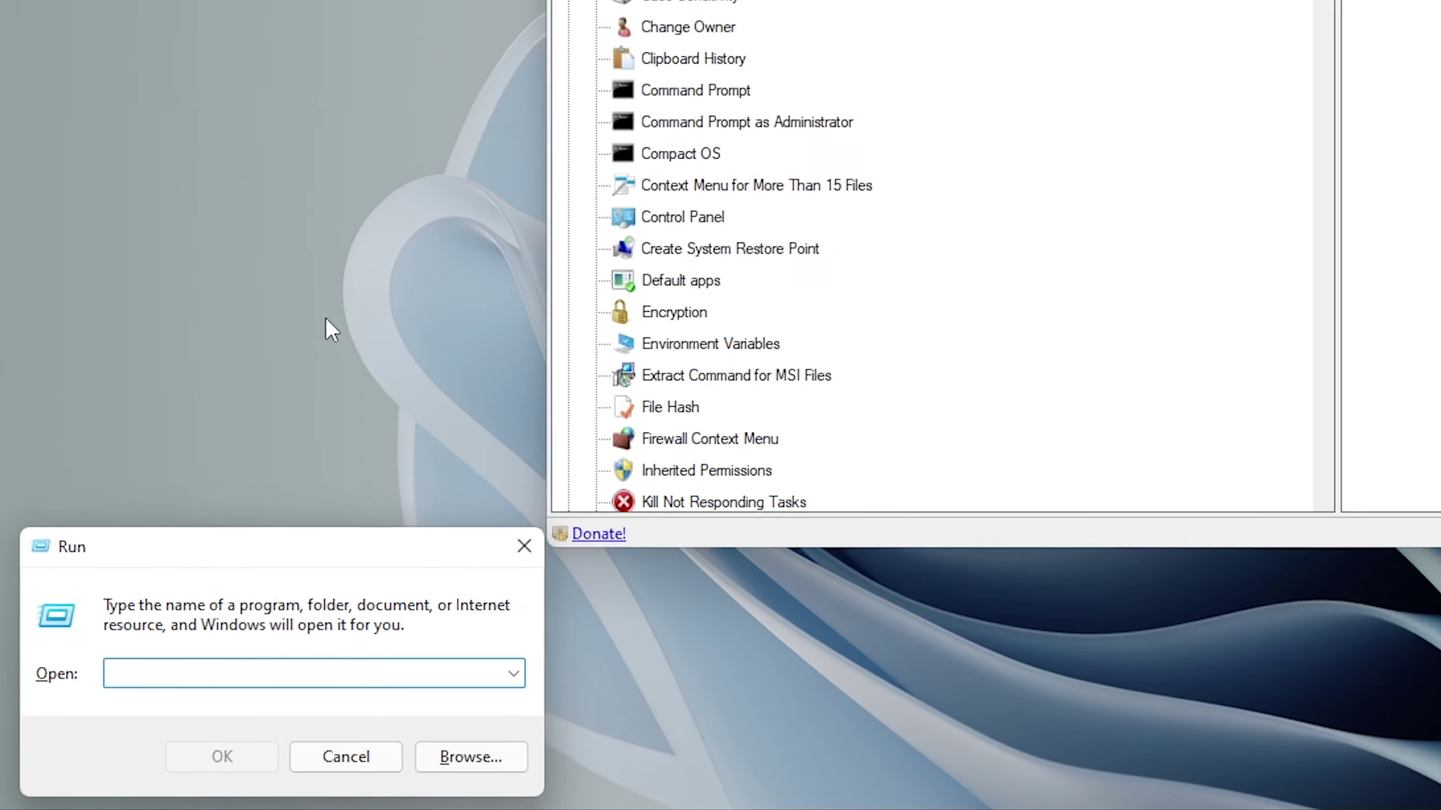
{"action": "type", "text": "r"}
{"action": "type", "text": "egedit"}
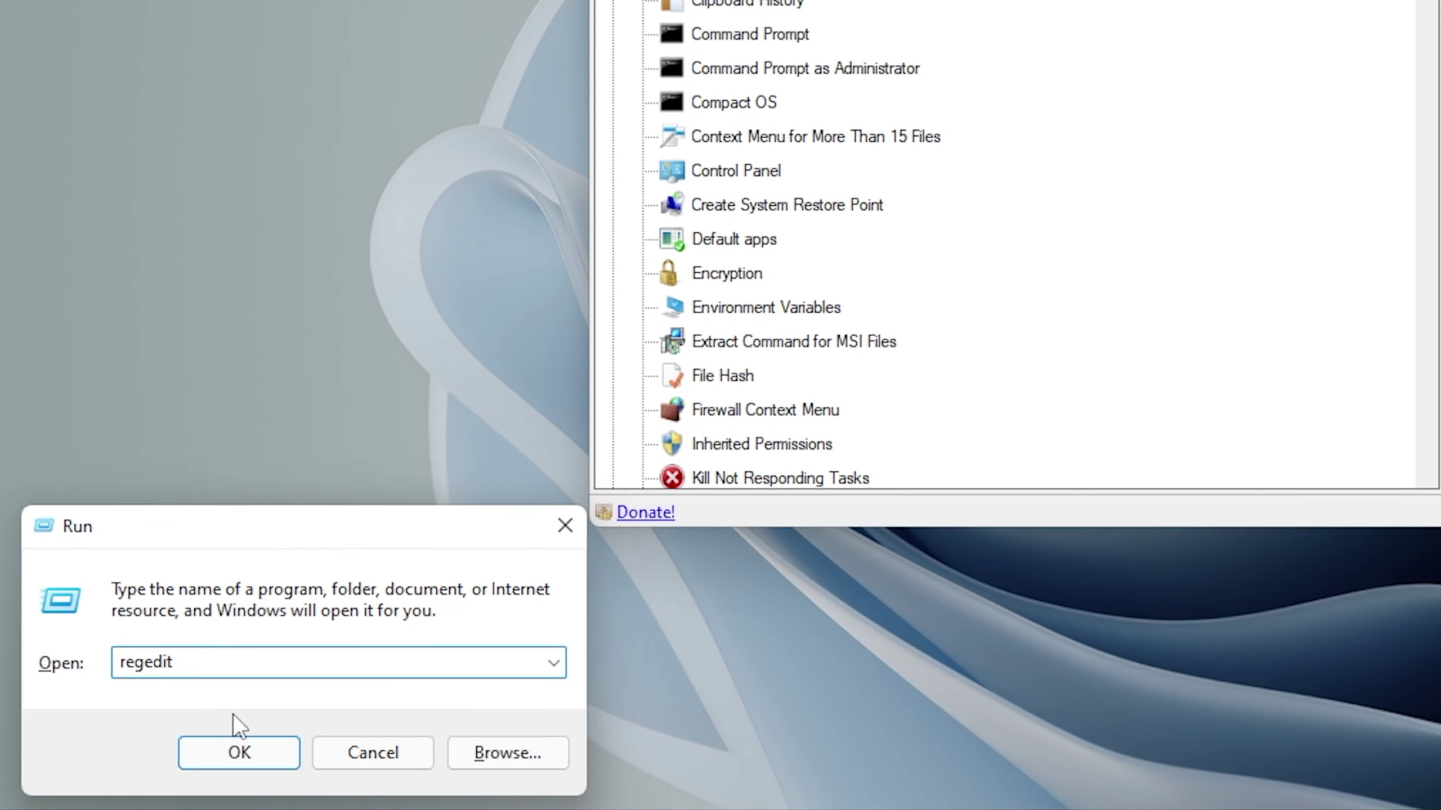
- Launch Registry Editor with regedit and place it beside Winaero Tweaker
{"action": "left_click", "coordinate": [238, 752]}
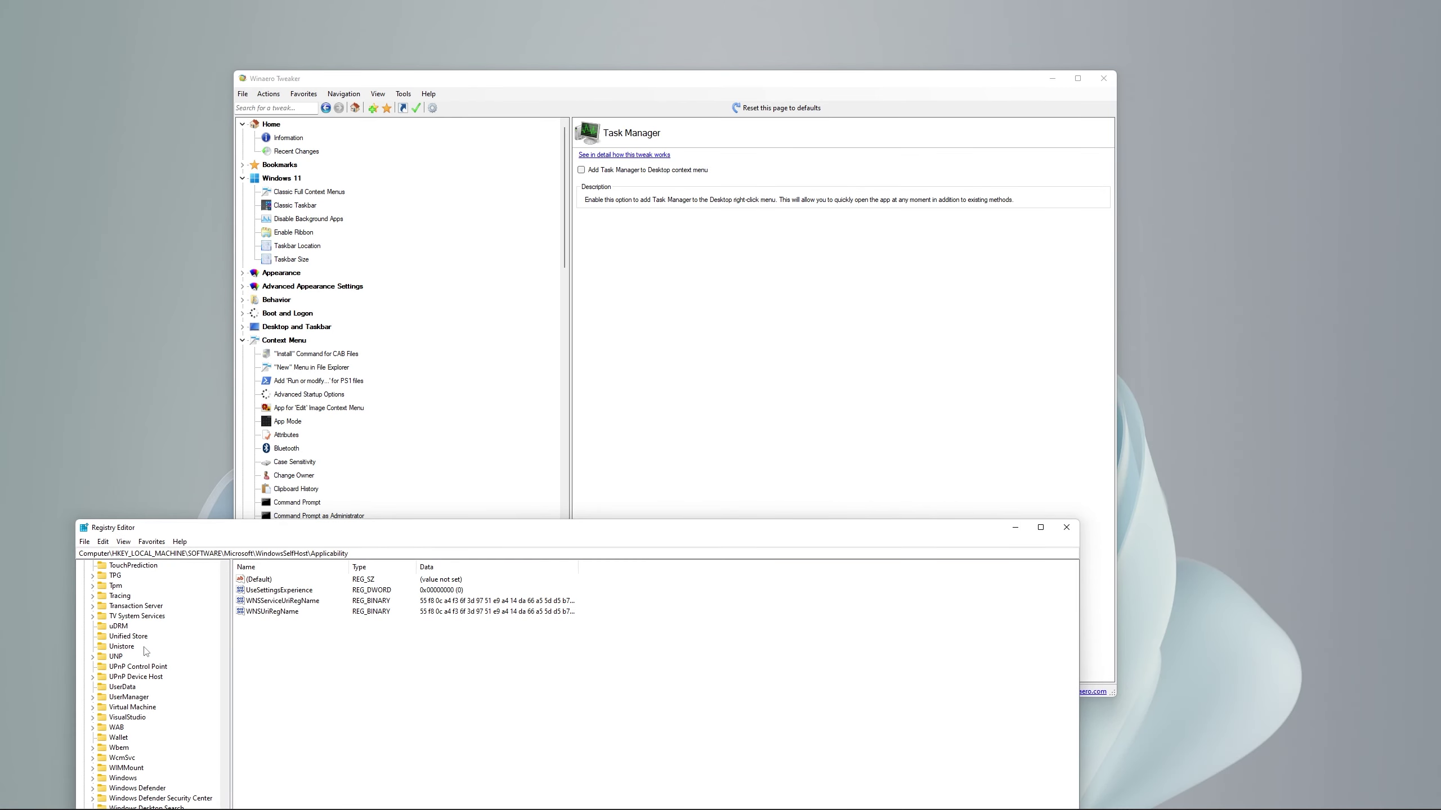
{"action": "left_click_drag", "start_coordinate": [362, 531], "coordinate": [412, 102]}
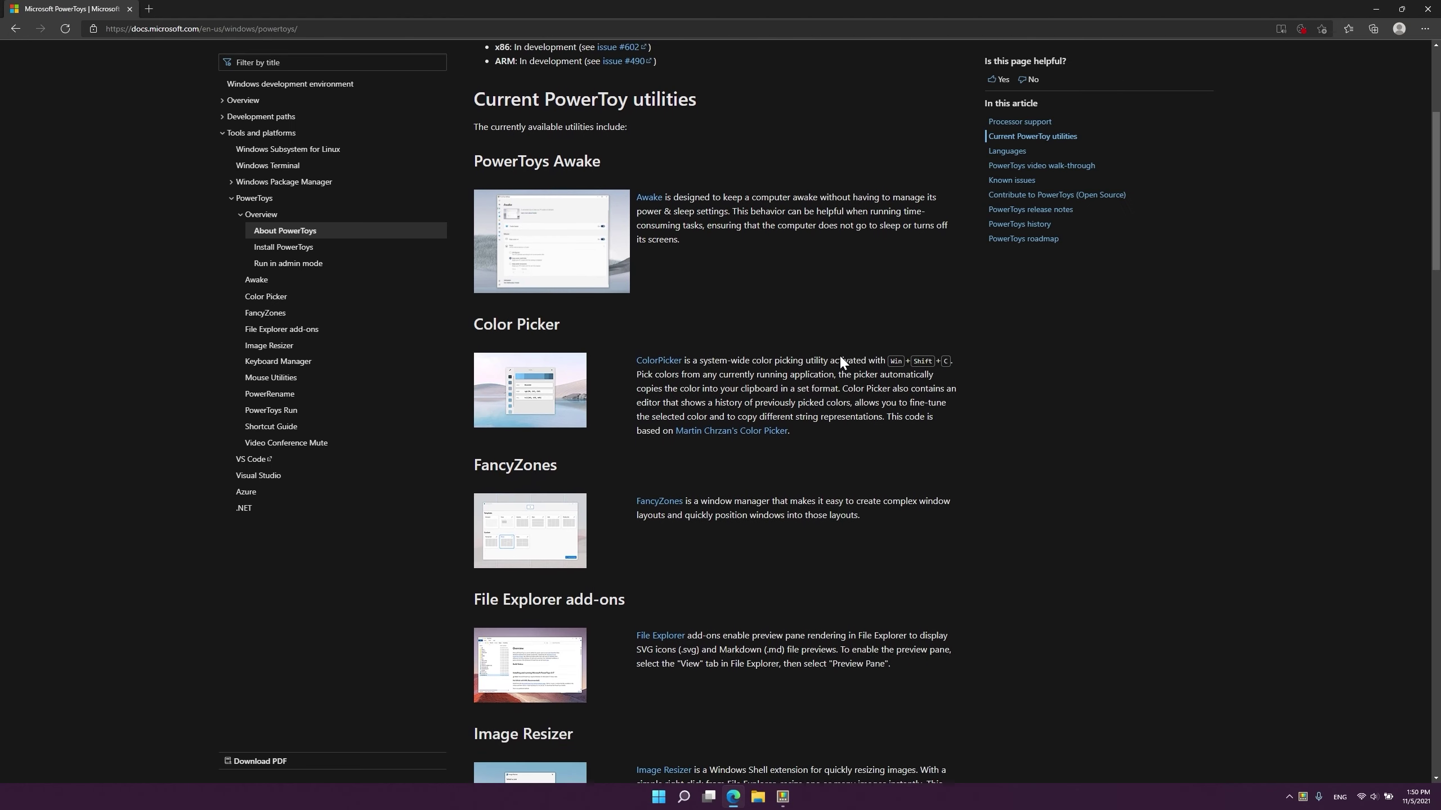
{"action": "scroll", "coordinate": [839, 354], "scroll_direction": "down", "scroll_amount": 1}
{"action": "scroll", "coordinate": [840, 353], "scroll_direction": "down", "scroll_amount": 4}
{"action": "scroll", "coordinate": [839, 353], "scroll_direction": "down", "scroll_amount": 1}
{"action": "scroll", "coordinate": [840, 354], "scroll_direction": "down", "scroll_amount": 3}
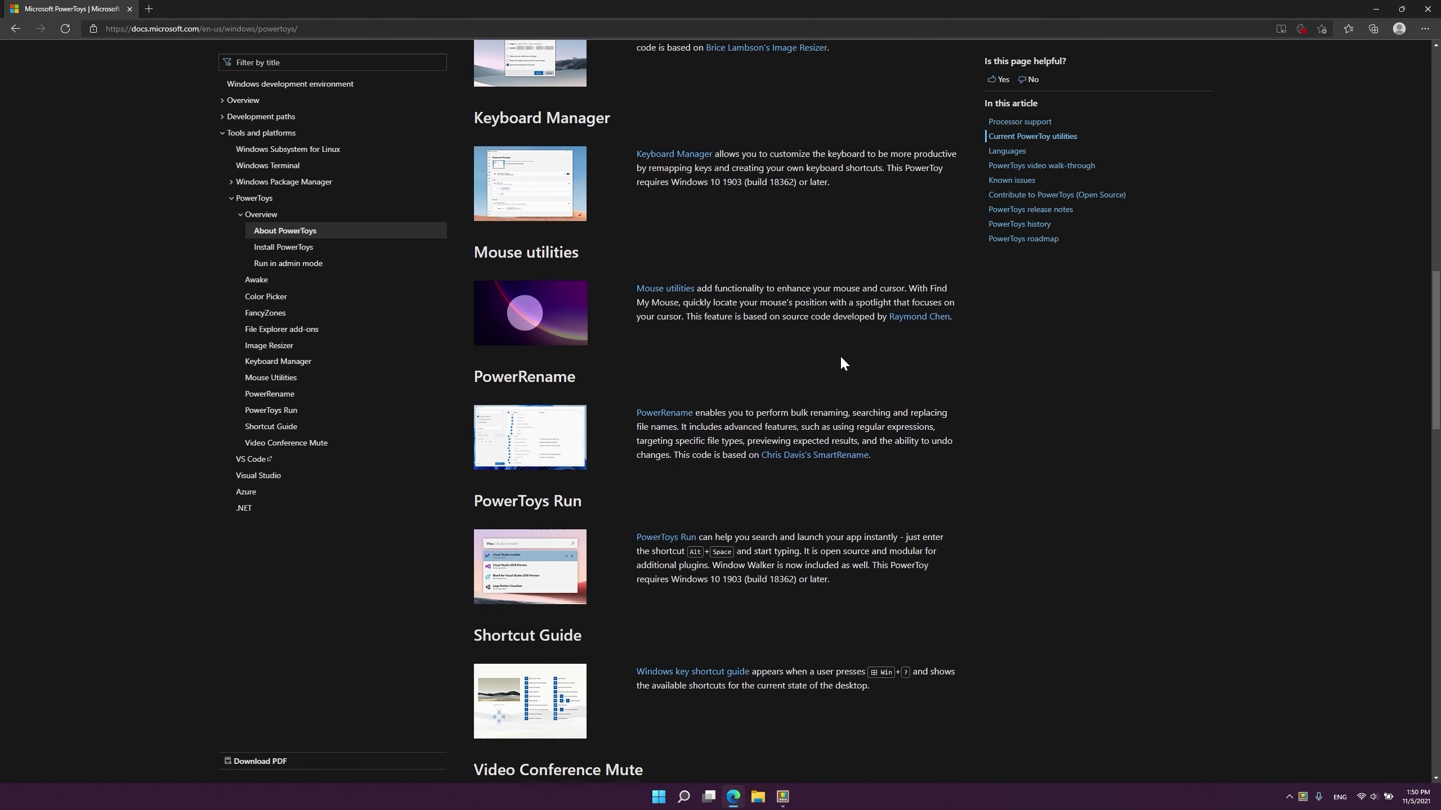
{"action": "scroll", "coordinate": [840, 354], "scroll_direction": "down", "scroll_amount": 2}
{"action": "scroll", "coordinate": [840, 354], "scroll_direction": "down", "scroll_amount": 2}
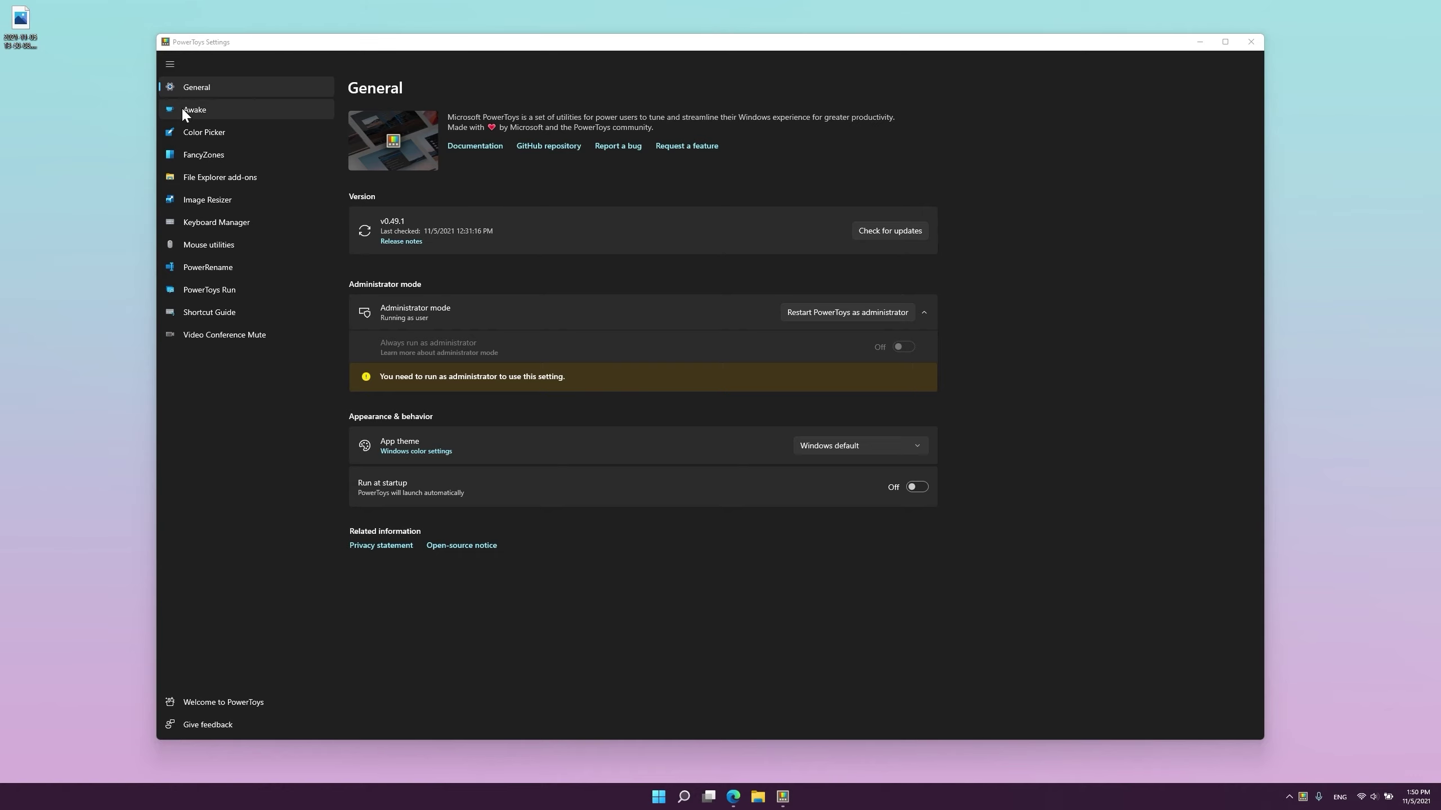
- Sample a screen colour with Color Picker (Win+Shift+C), view its HEX/RGB/HSL values, then show FancyZones
{"action": "left_click", "coordinate": [180, 109]}
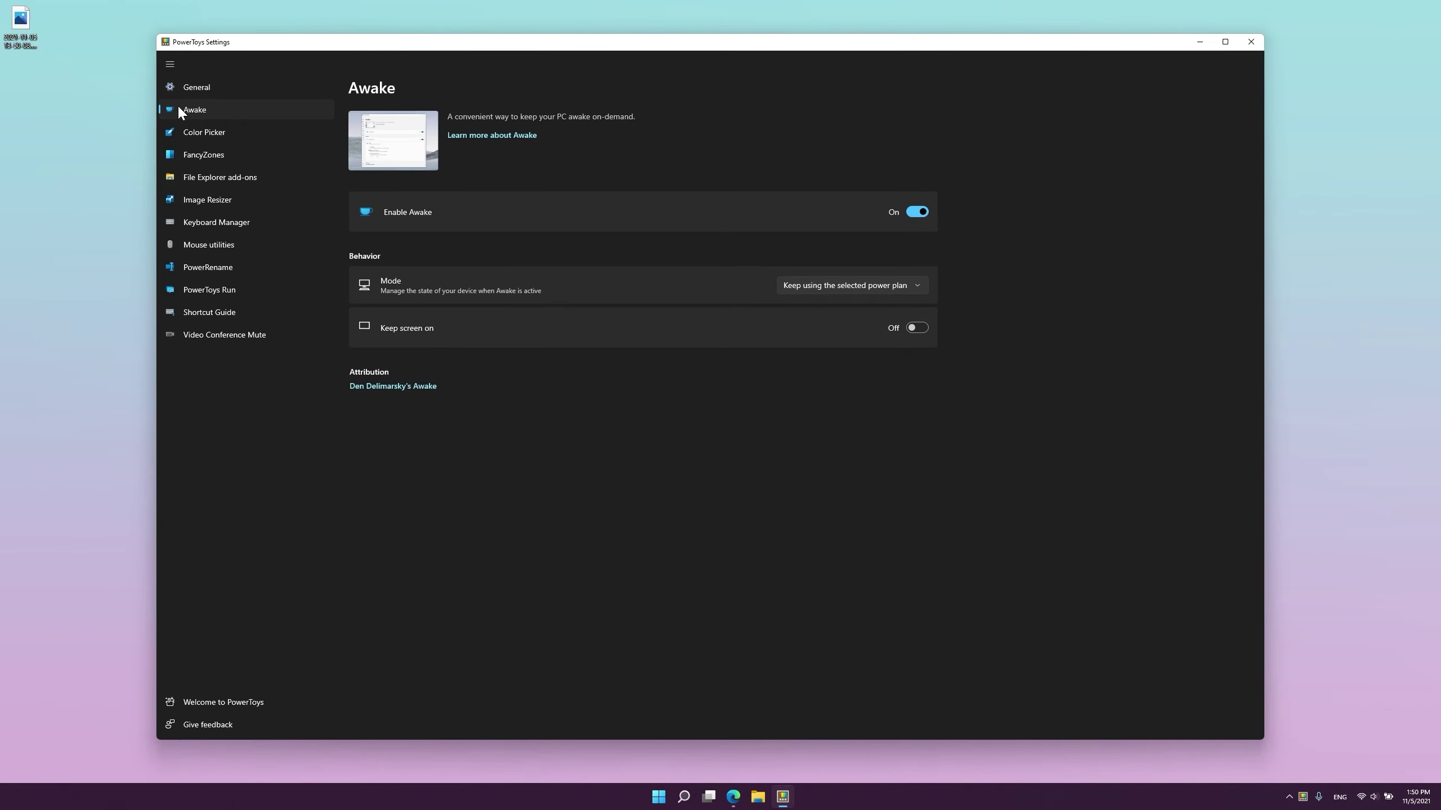
{"action": "left_click", "coordinate": [203, 132]}
{"action": "key", "text": "super+shift+c"}
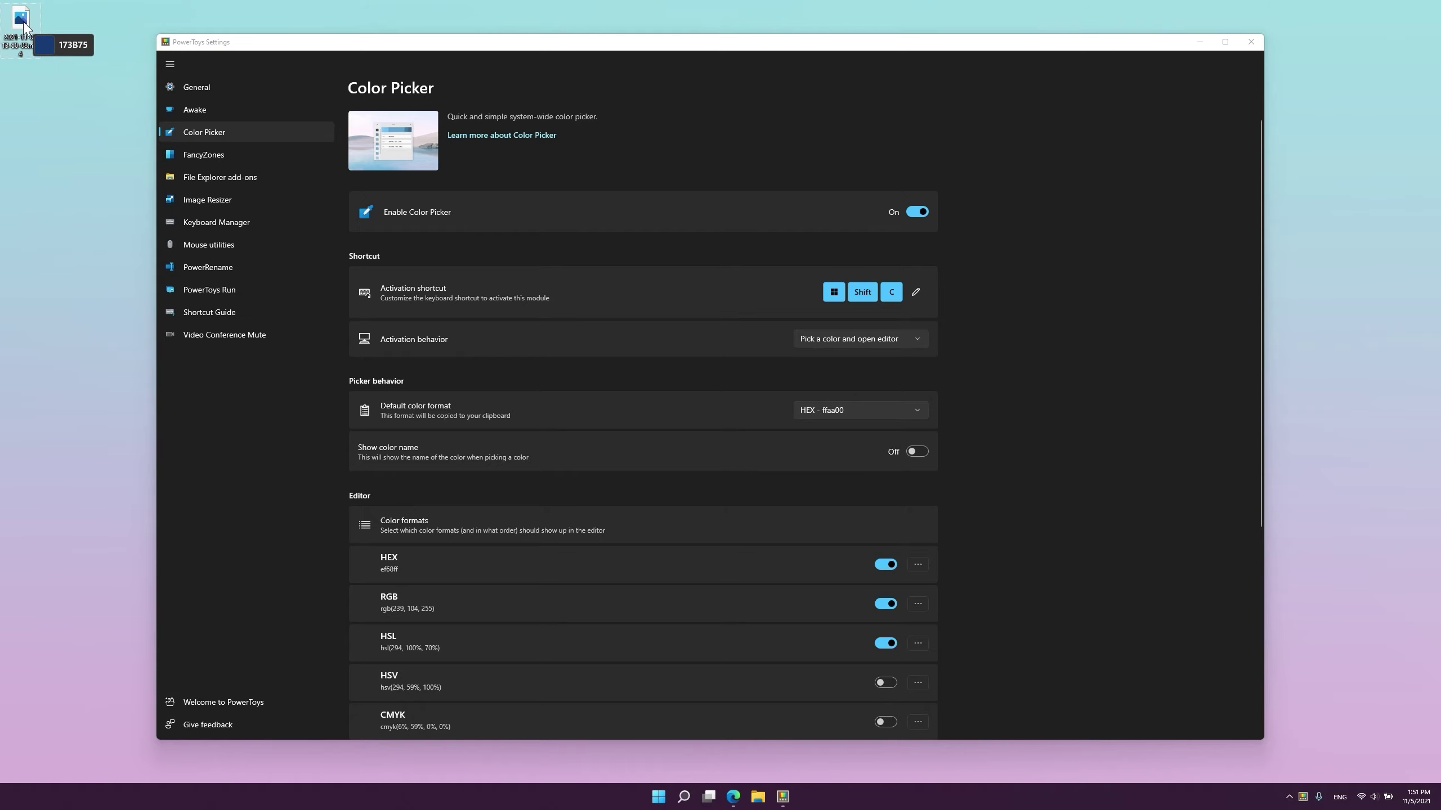
{"action": "left_click", "coordinate": [31, 45]}
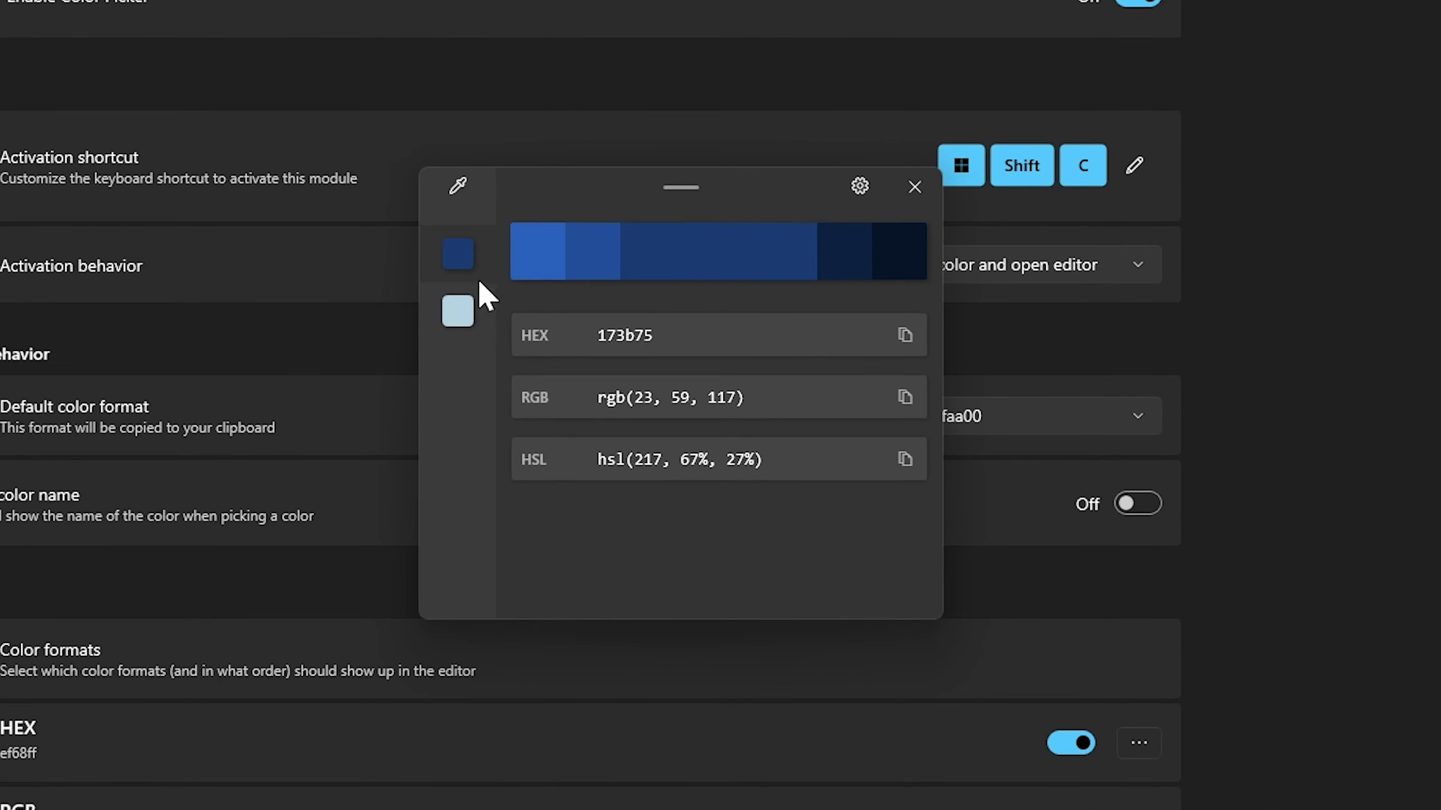
{"action": "left_click", "coordinate": [458, 310]}
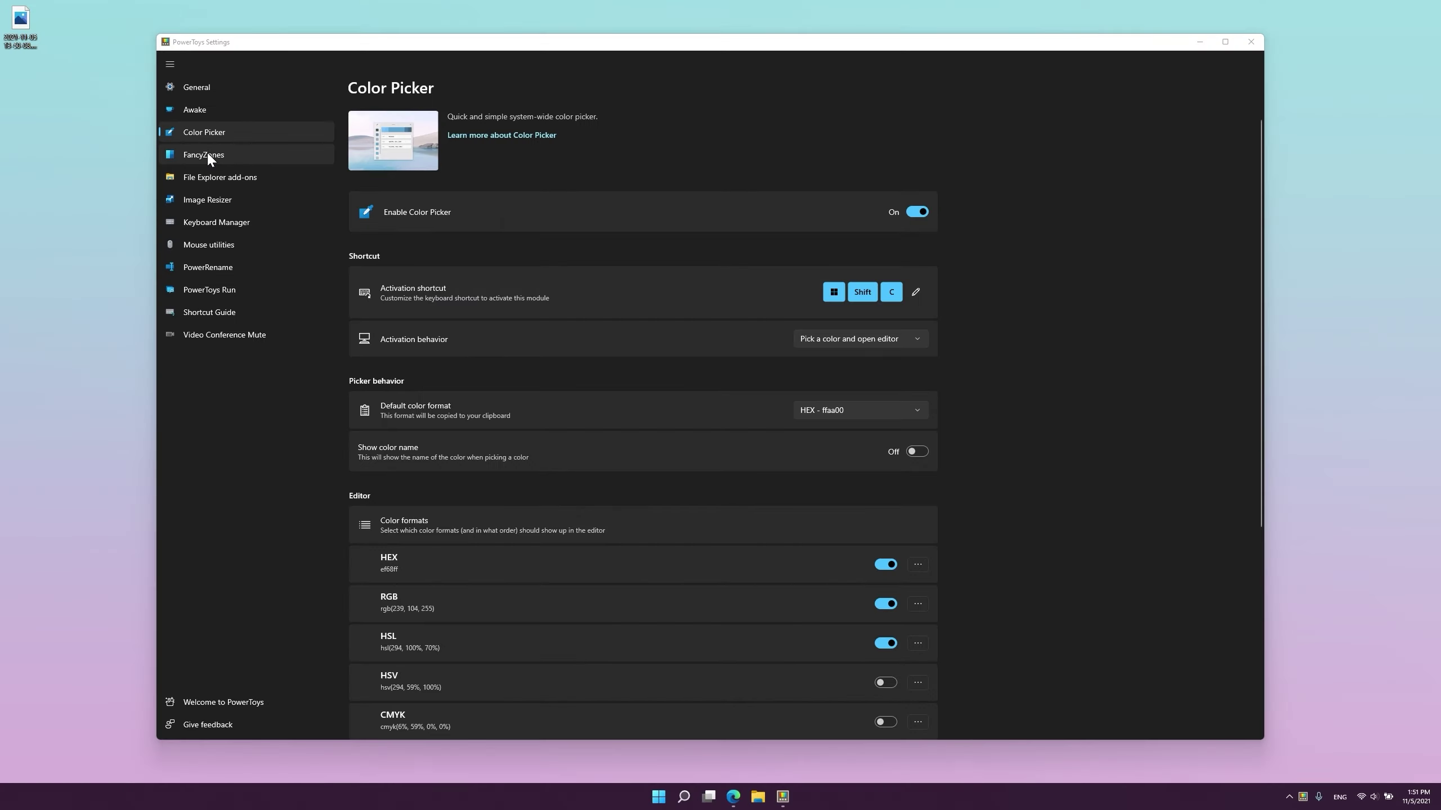
{"action": "left_click", "coordinate": [208, 155]}
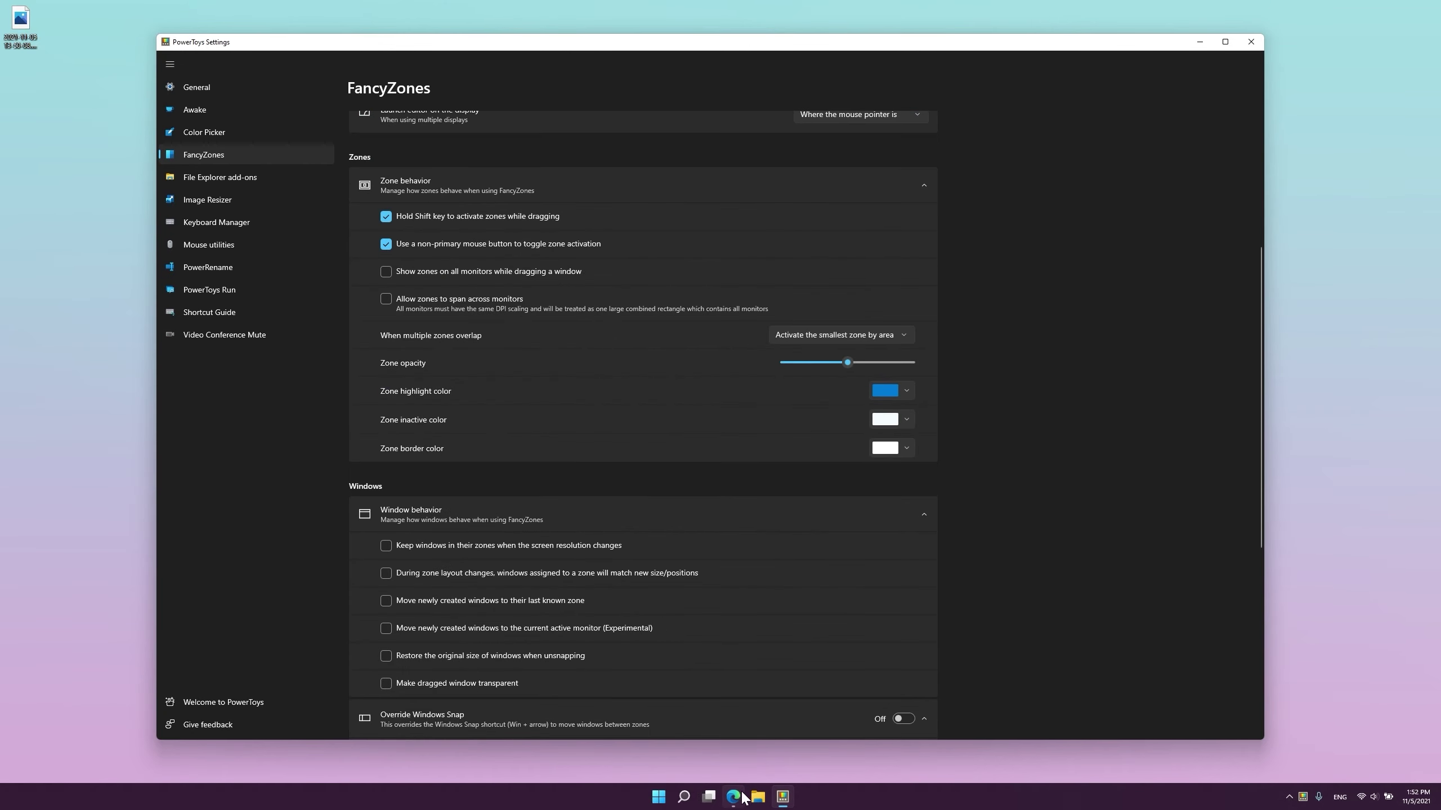
- Snap the PowerToys docs browser into the middle FancyZones zone, then refocus Settings
{"action": "left_click", "coordinate": [734, 797]}
{"action": "left_click_drag", "start_coordinate": [664, 98], "coordinate": [858, 142]}
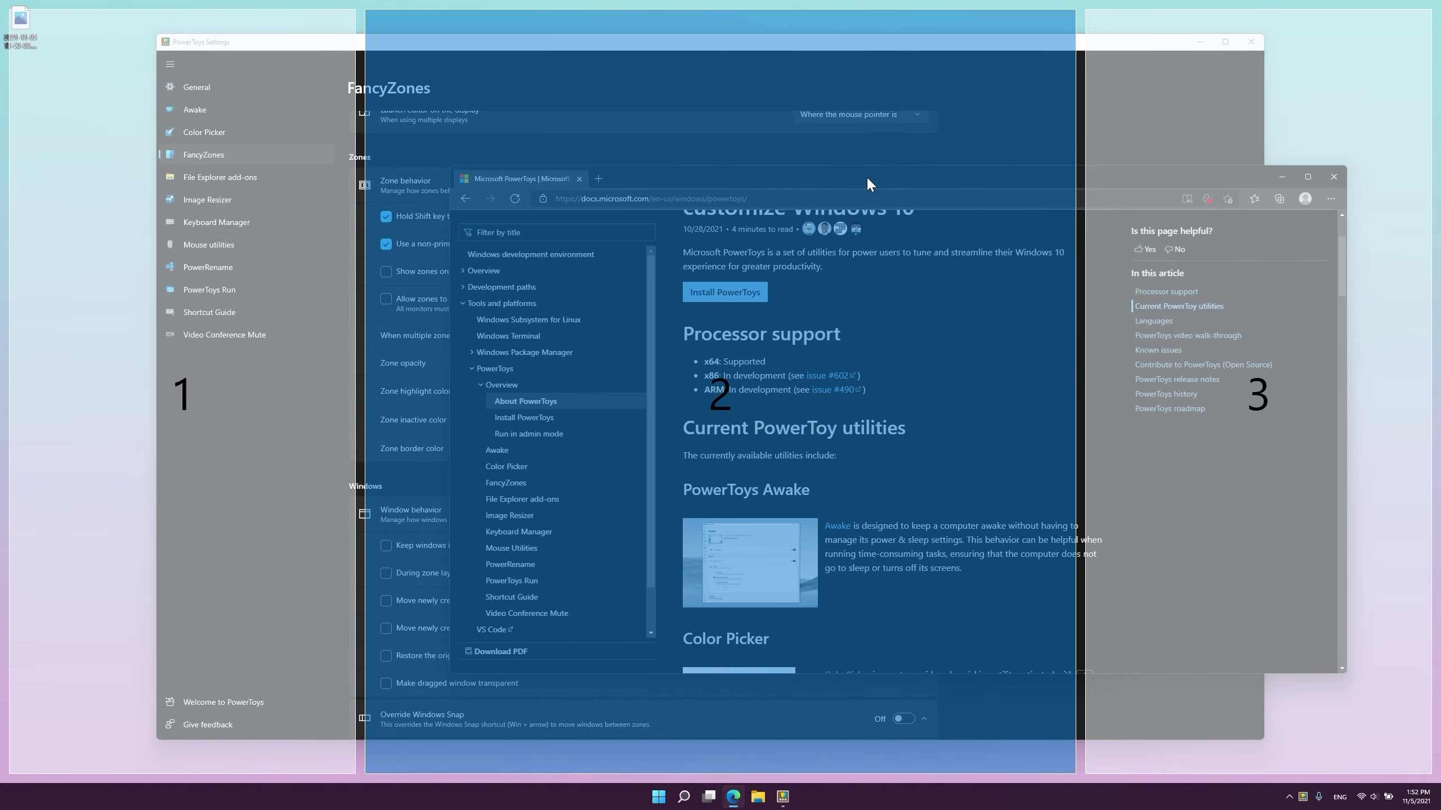
{"action": "mouse_move", "coordinate": [858, 143]}
{"action": "left_mouse_down"}
{"action": "mouse_move", "coordinate": [619, 185]}
{"action": "mouse_move", "coordinate": [264, 186]}
{"action": "left_mouse_up"}
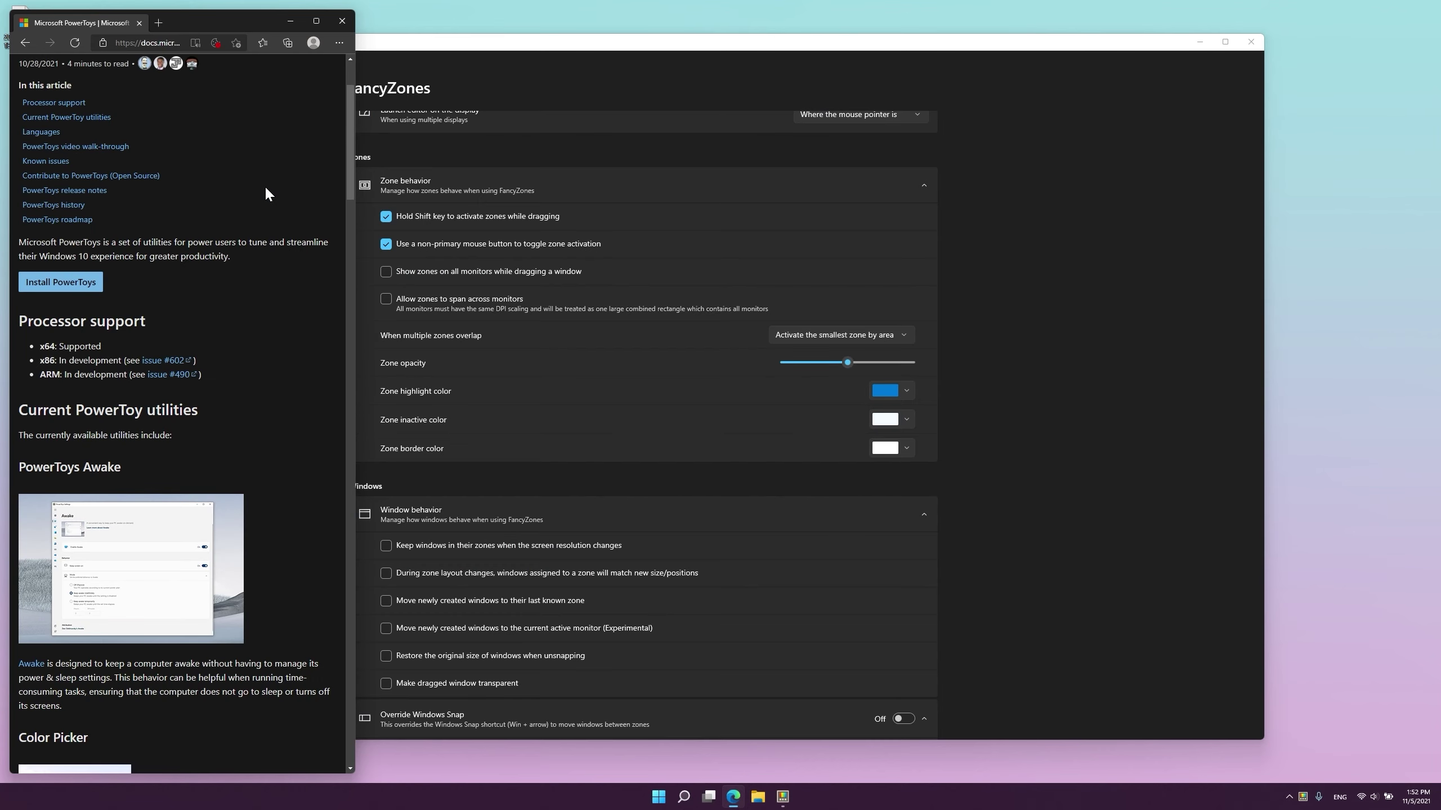
{"action": "left_click_drag", "start_coordinate": [327, 49], "coordinate": [731, 75]}
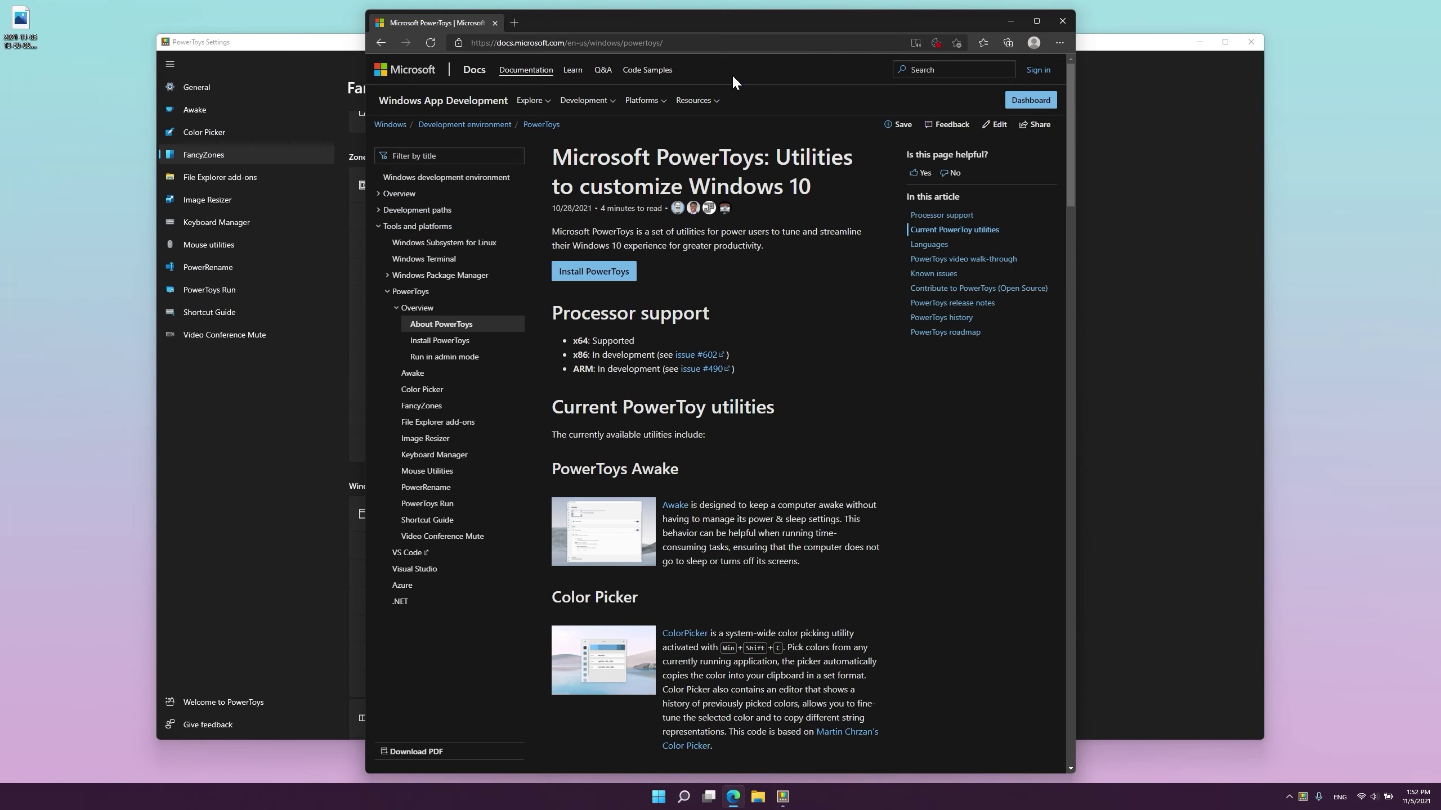
{"action": "left_click", "coordinate": [254, 157]}
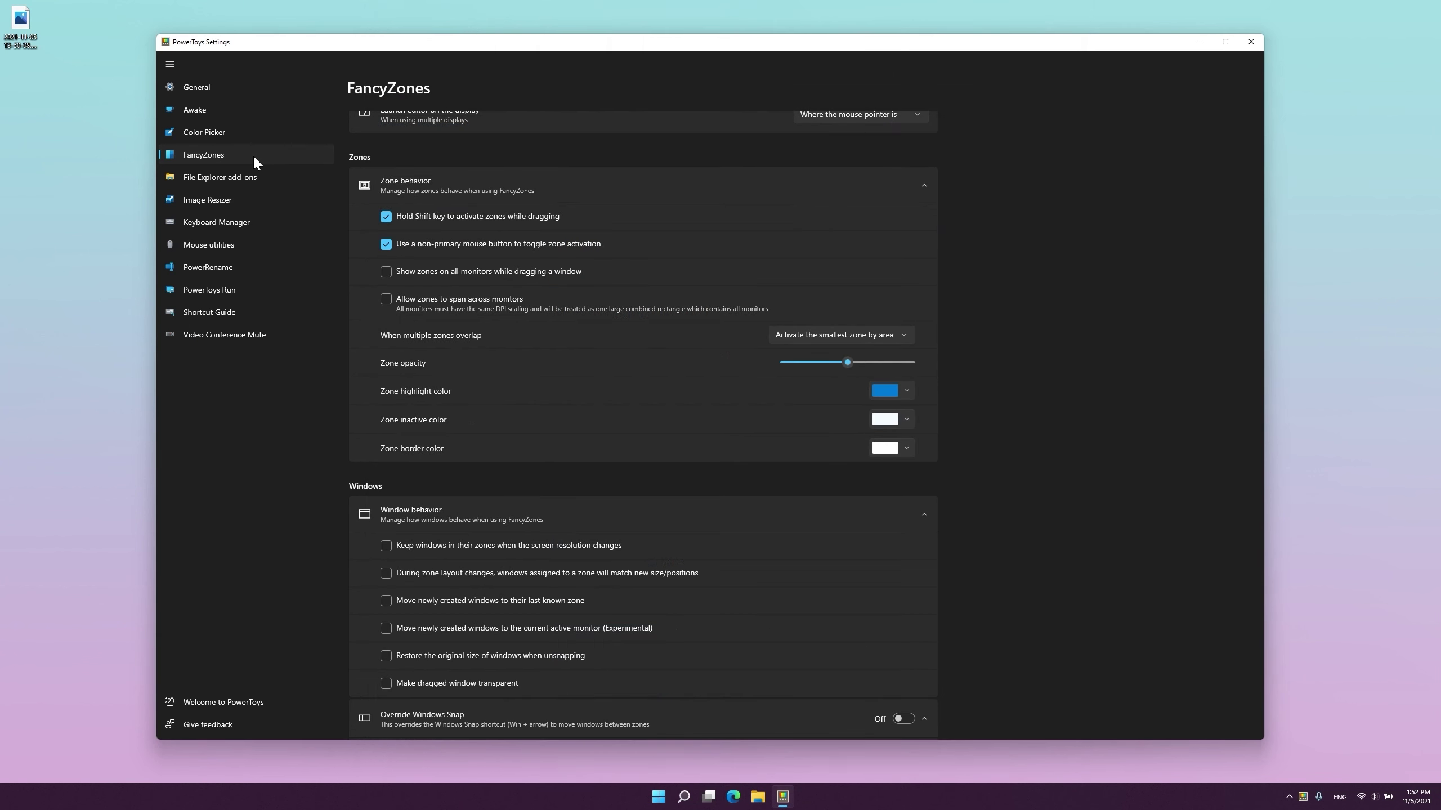
- Enable 'Clear the previous query on launch' and compute 14+33 = 47 in PowerToys Run
{"action": "left_click", "coordinate": [198, 295]}
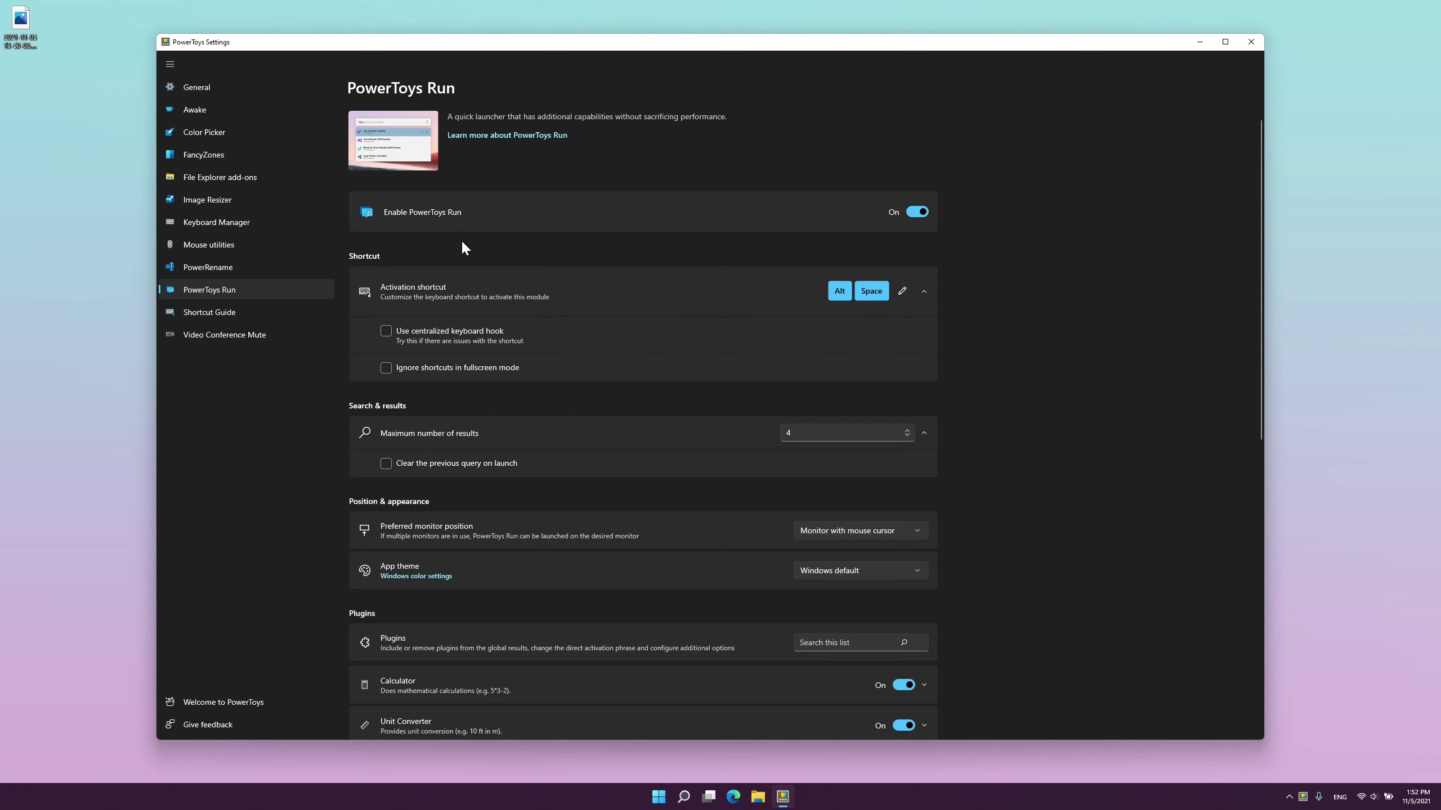
{"action": "scroll", "coordinate": [462, 249], "scroll_direction": "down", "scroll_amount": 2}
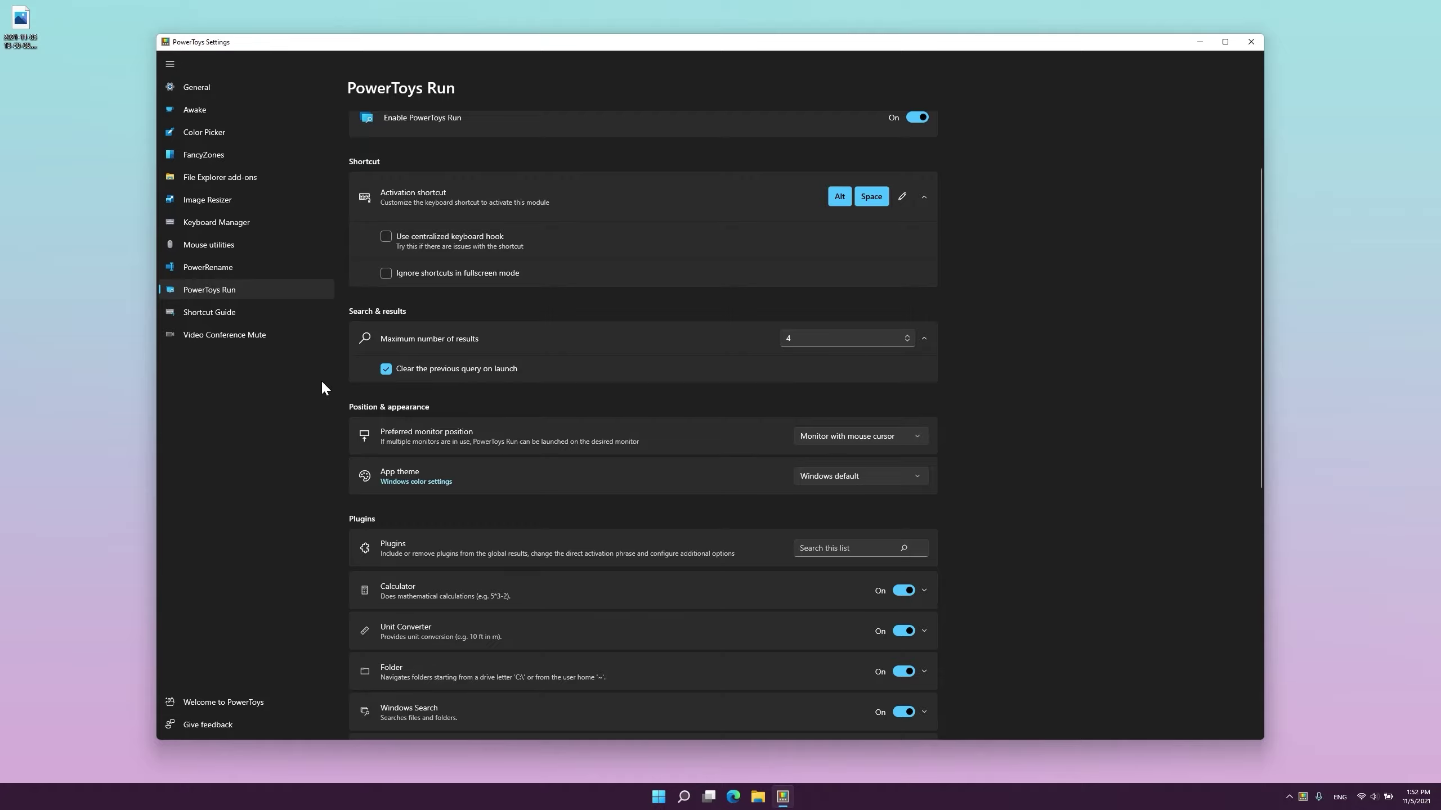
{"action": "key", "text": "super+d"}
{"action": "key", "text": "alt+space"}
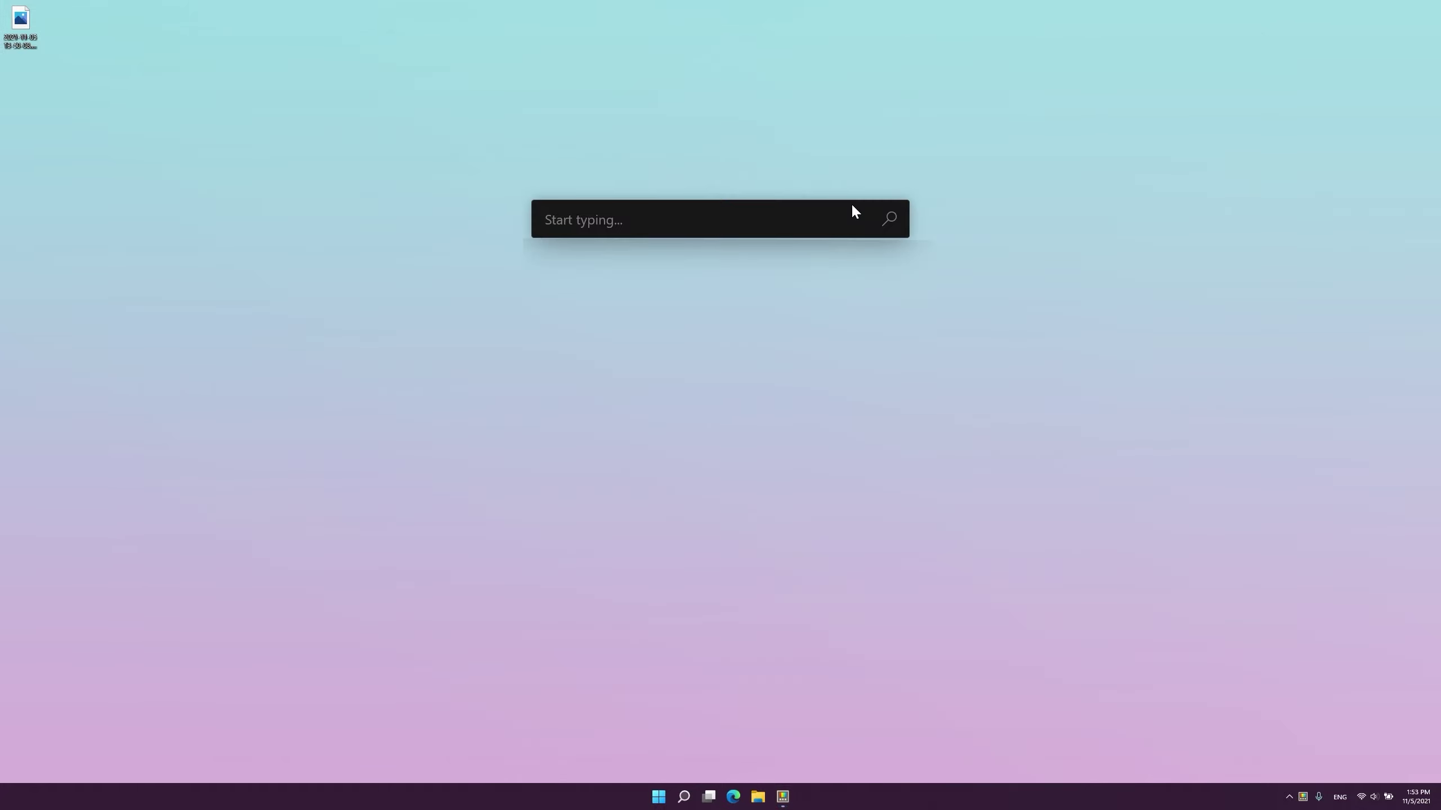
{"action": "type", "text": "something"}
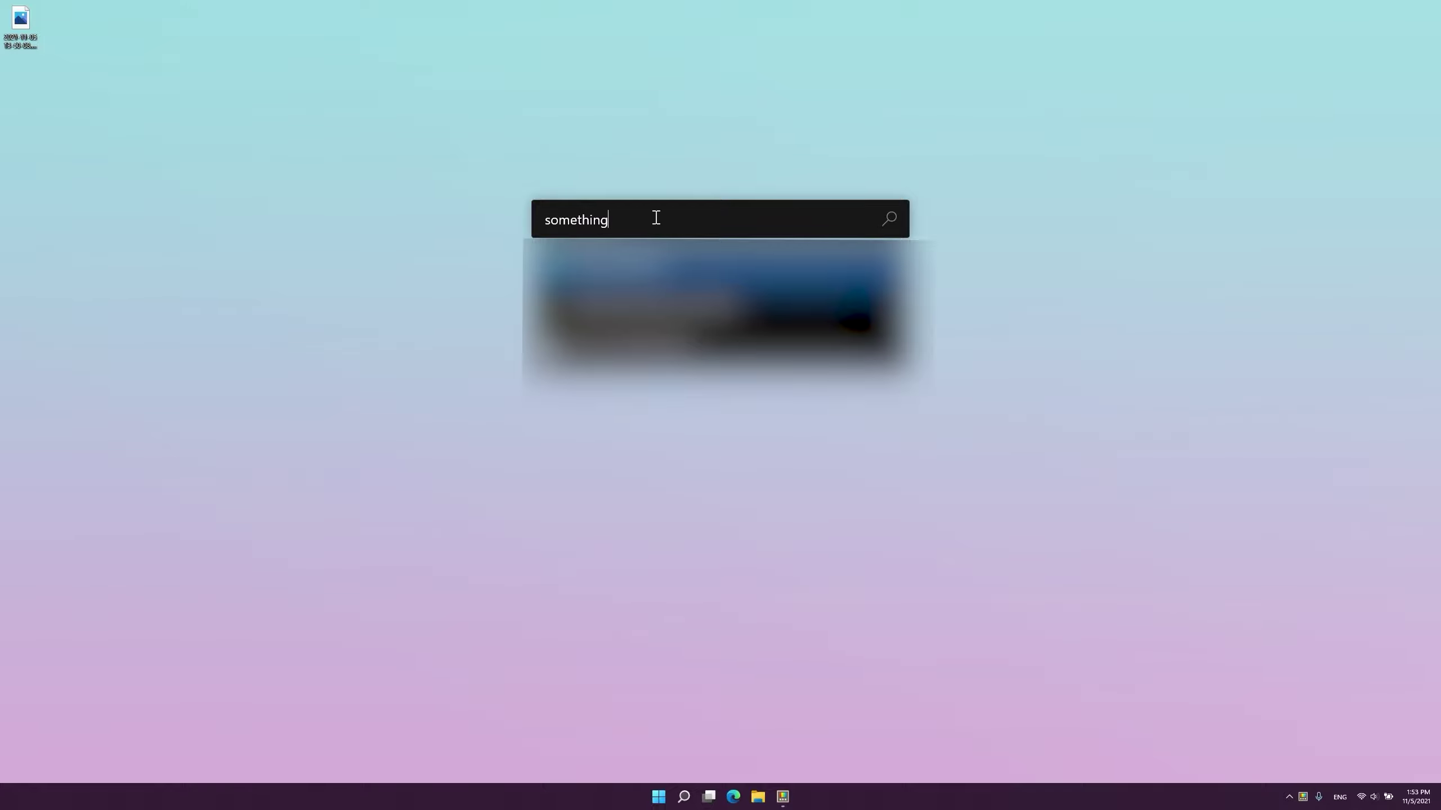
{"action": "left_click_drag", "start_coordinate": [656, 218], "coordinate": [511, 225]}
{"action": "key", "text": "BackSpace"}
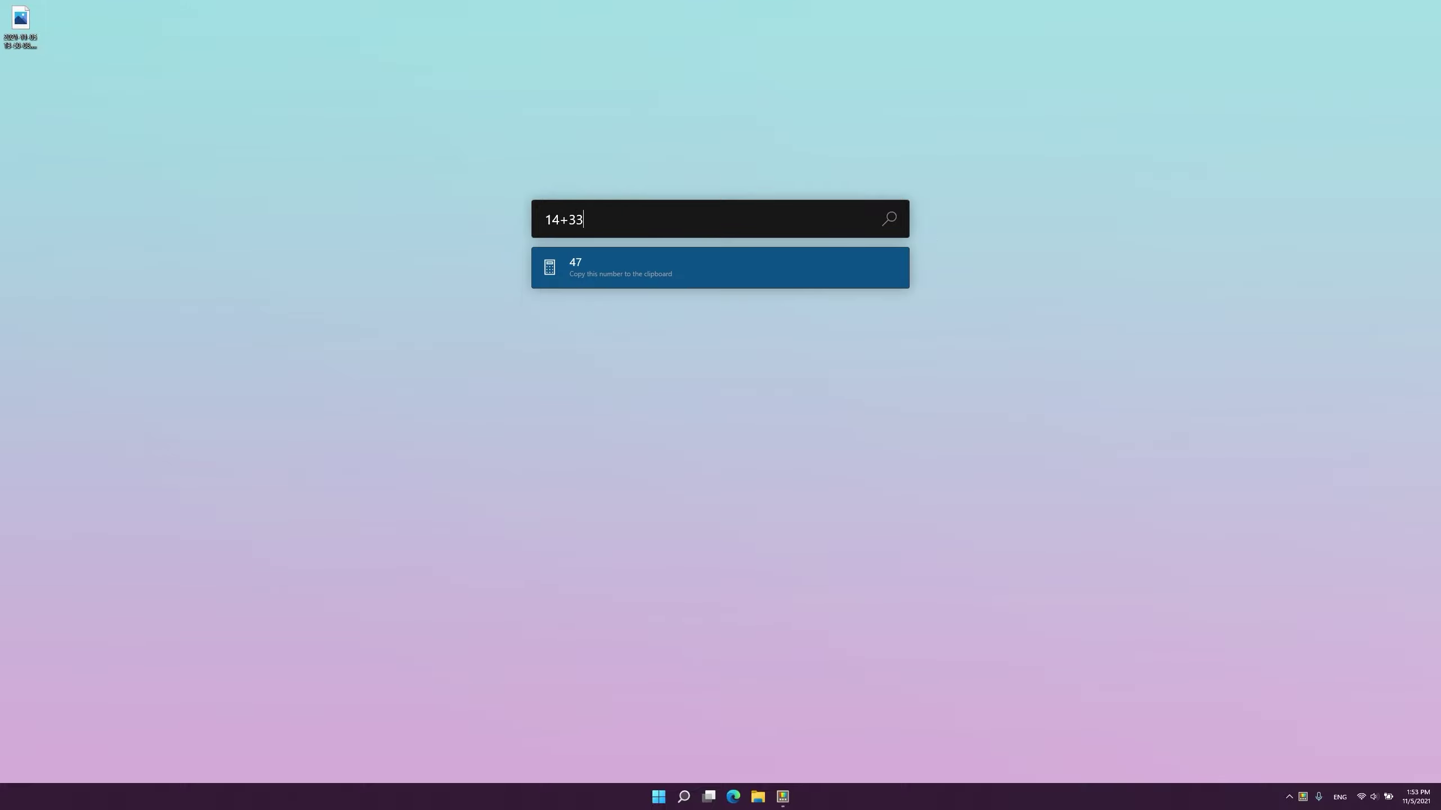
{"action": "key", "text": "BackSpace"}
{"action": "key", "text": "BackSpace"}
{"action": "key", "text": "BackSpace"}
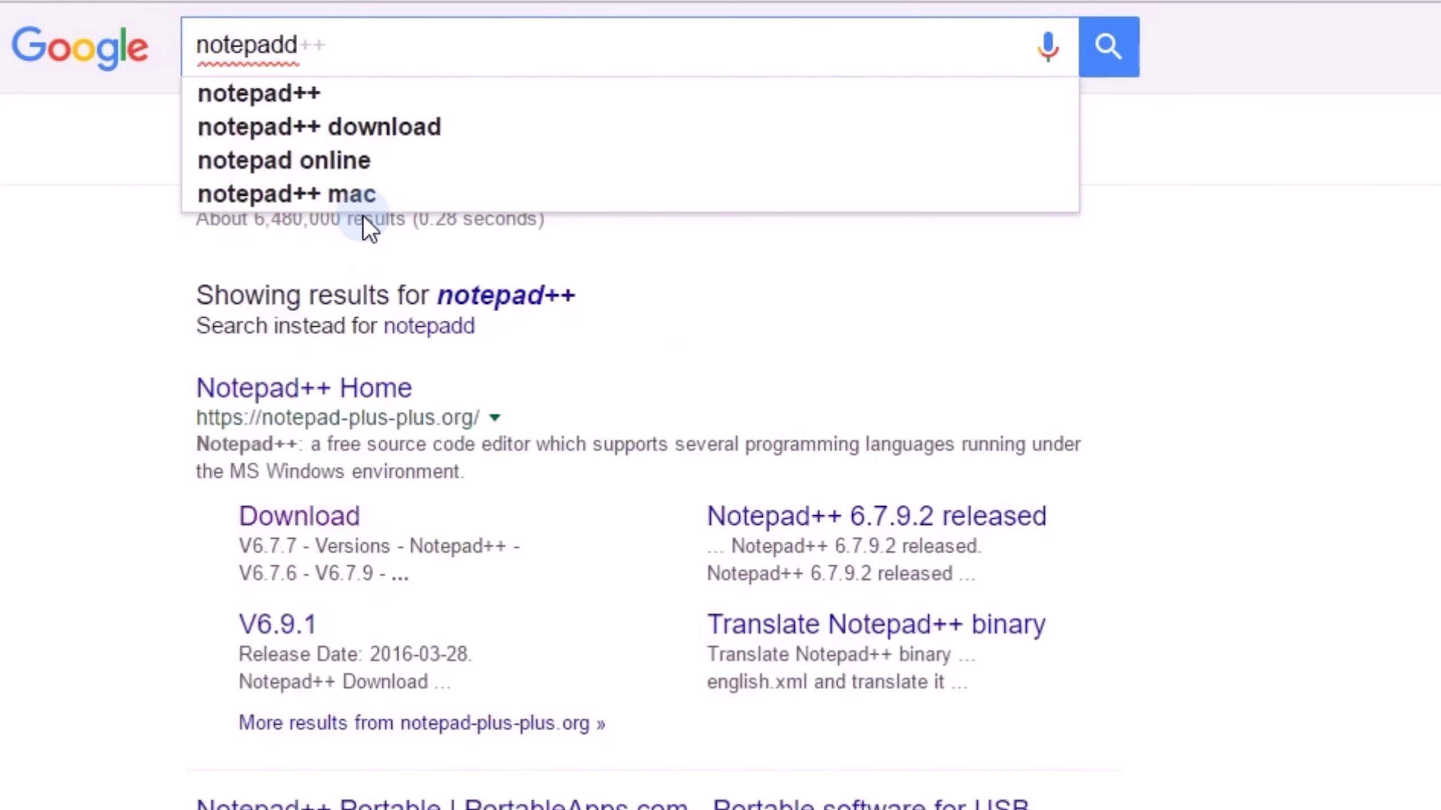
{"action": "type", "text": "++"}
- Search Google for notepad++, fix the typo, and open the Notepad++ 6.9.2 download page
{"action": "key", "text": "Return"}
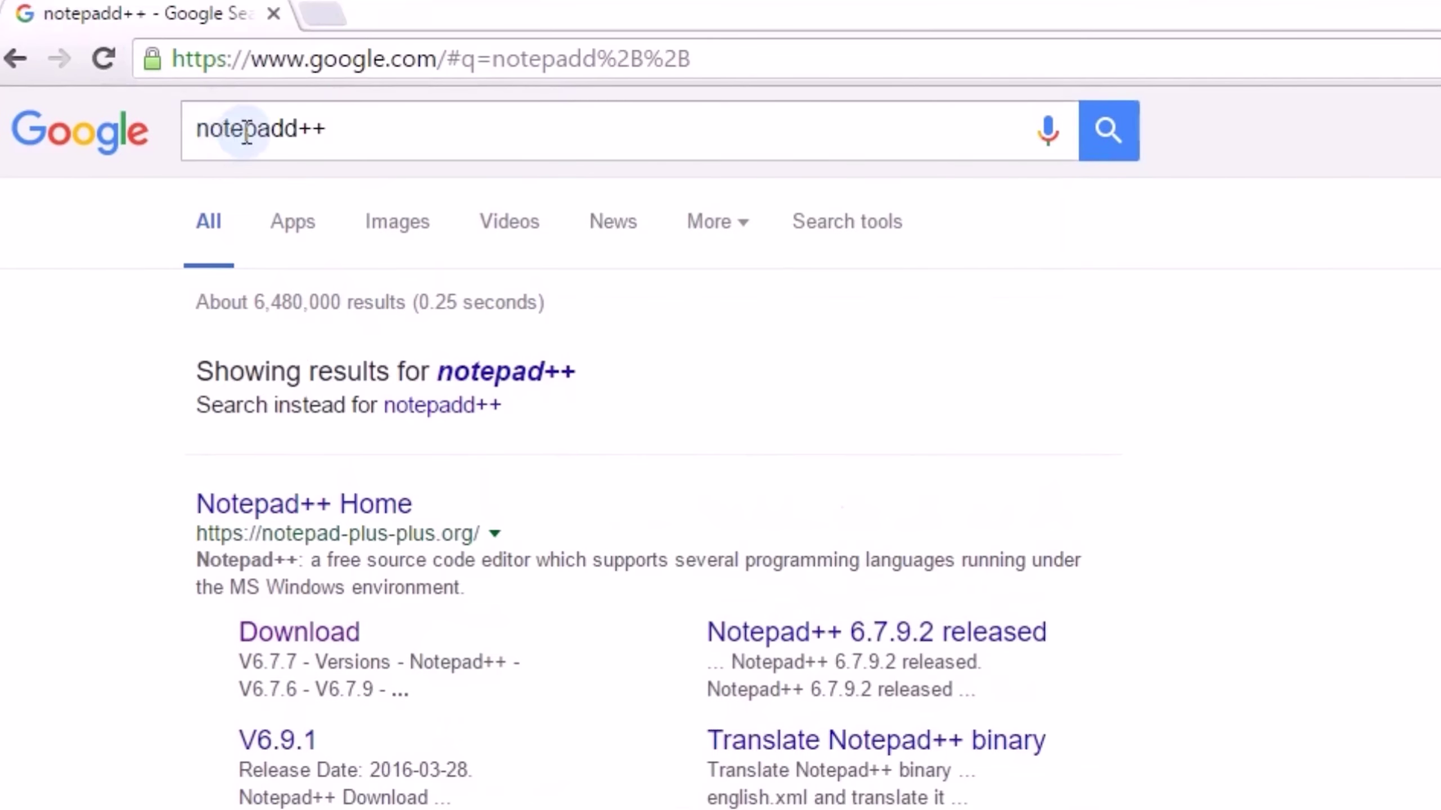
{"action": "left_click", "coordinate": [290, 128]}
{"action": "key", "text": "BackSpace"}
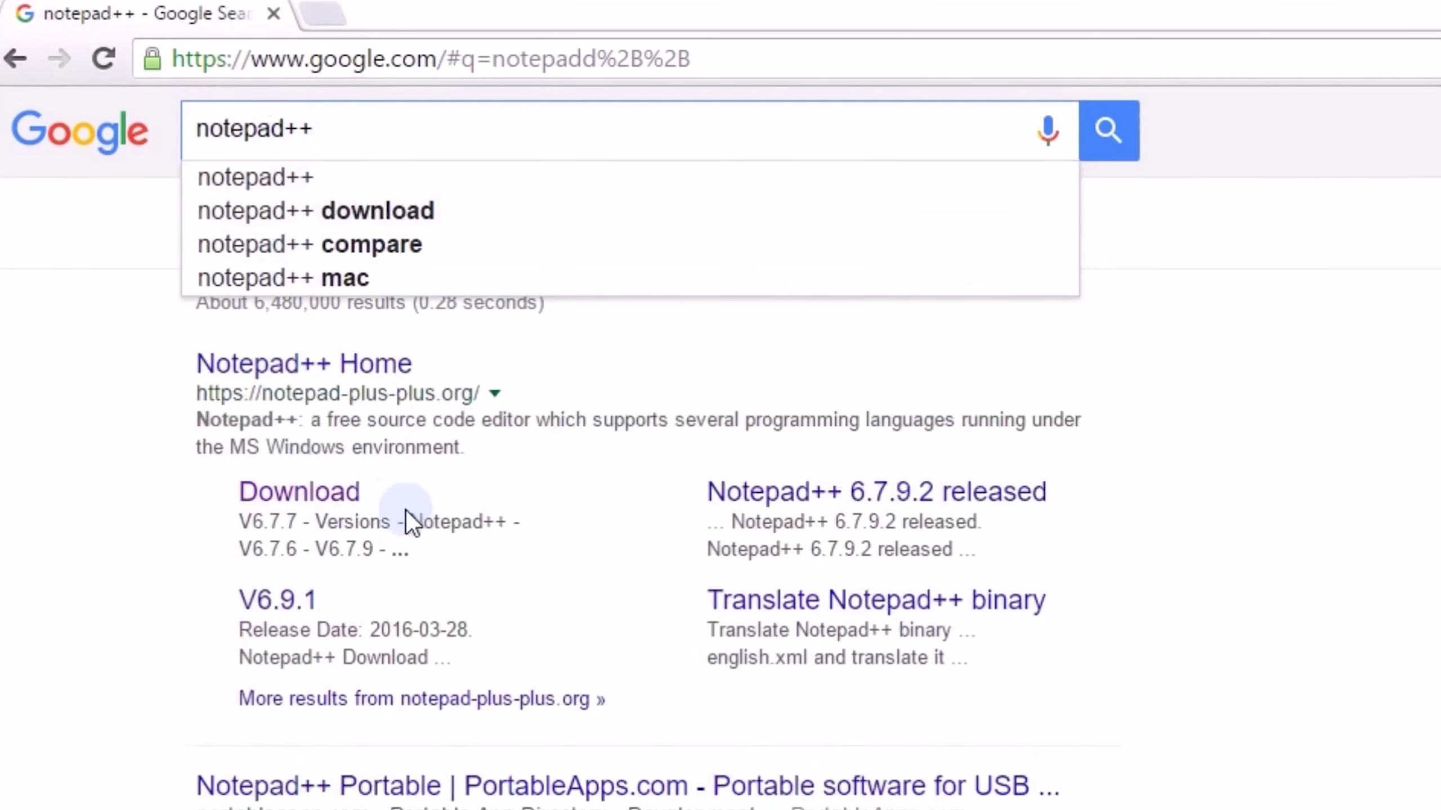
{"action": "left_click", "coordinate": [302, 504]}
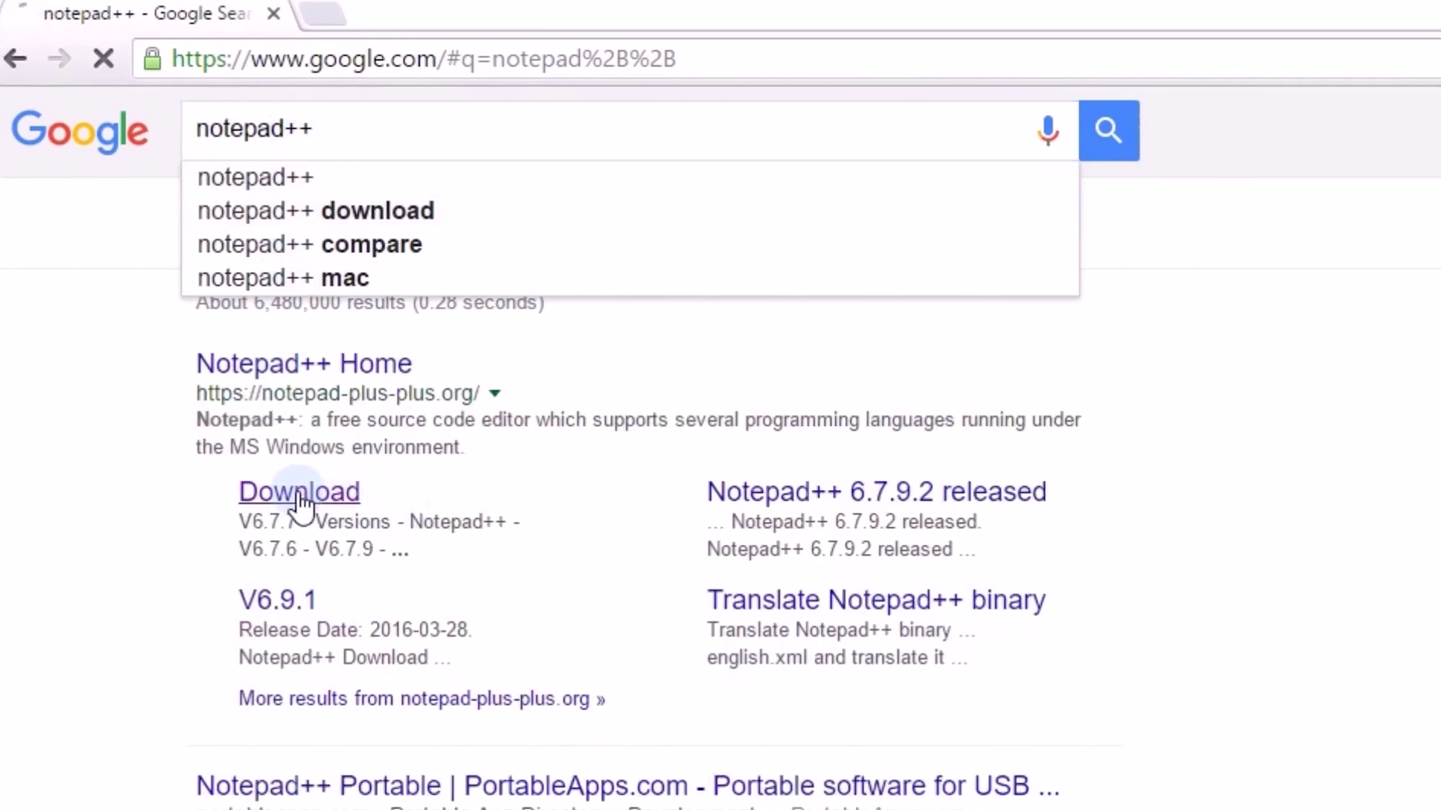
{"action": "scroll", "coordinate": [516, 629], "scroll_direction": "down", "scroll_amount": 2}
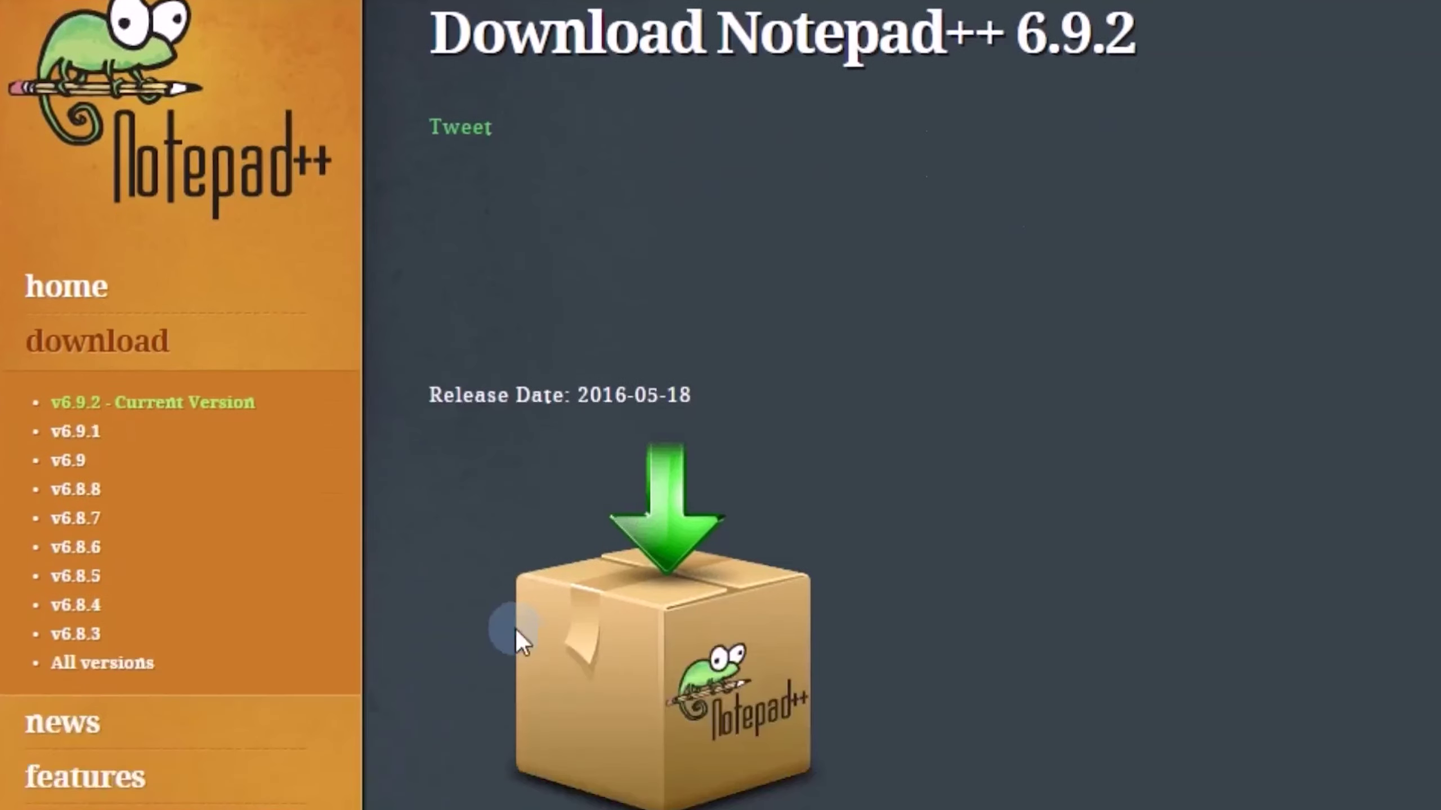
{"action": "scroll", "coordinate": [746, 604], "scroll_direction": "down", "scroll_amount": 2}
{"action": "scroll", "coordinate": [778, 586], "scroll_direction": "down", "scroll_amount": 1}
{"action": "scroll", "coordinate": [699, 617], "scroll_direction": "down", "scroll_amount": 1}
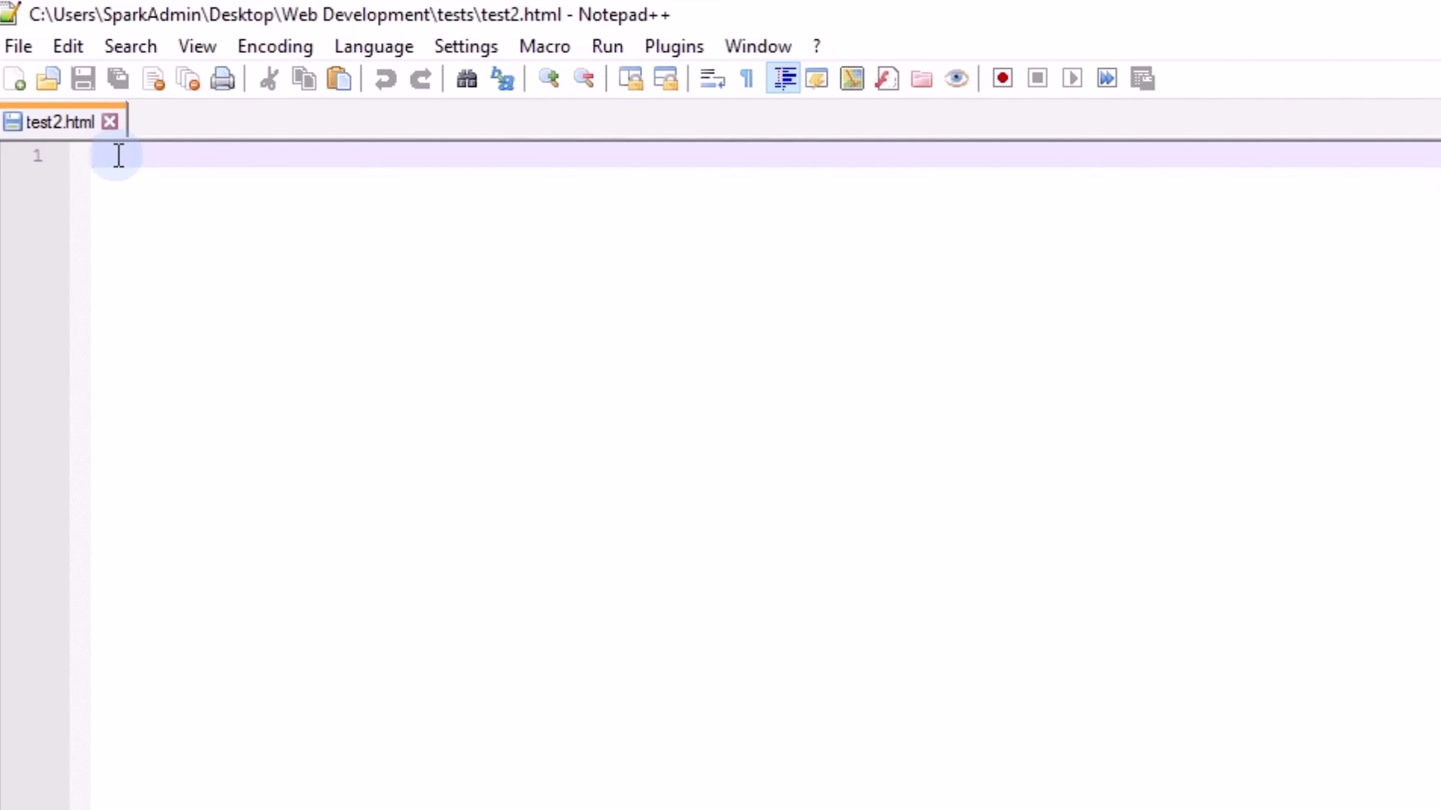
{"action": "type", "text": "<html"}
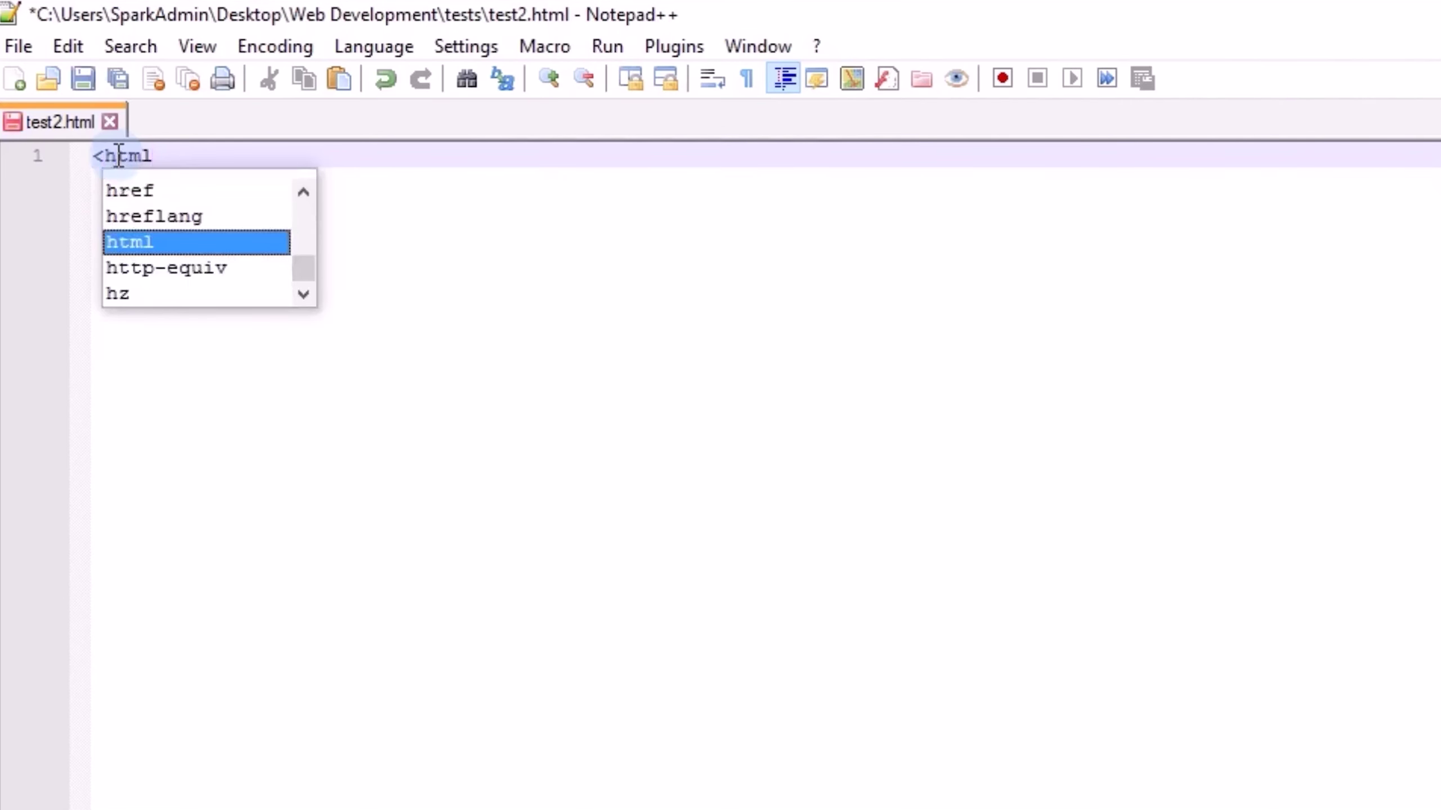
{"action": "type", "text": ">"}
- Start a new line after the <html> opening tag in test2.html
{"action": "key", "text": "Return"}
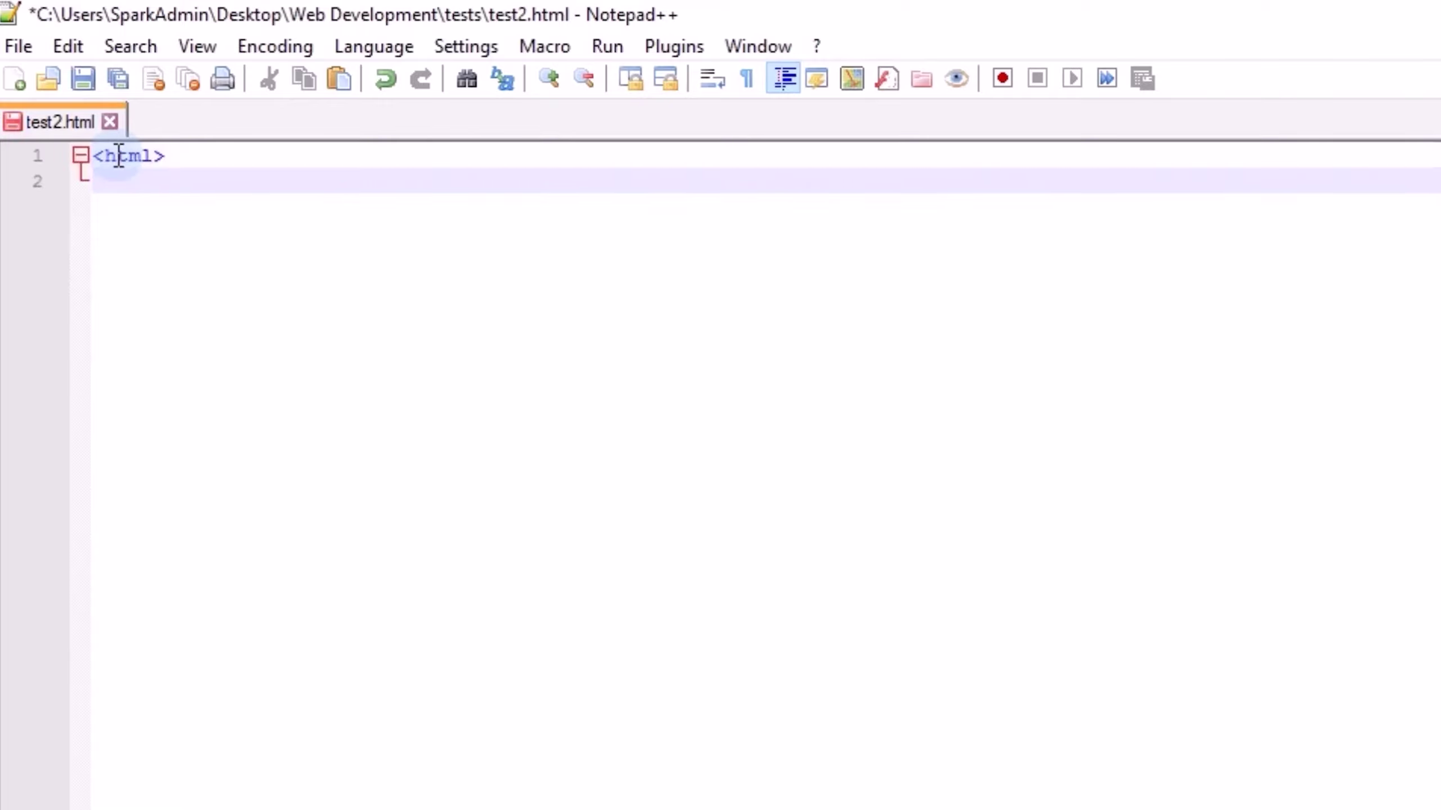
{"action": "type", "text": "</html"}
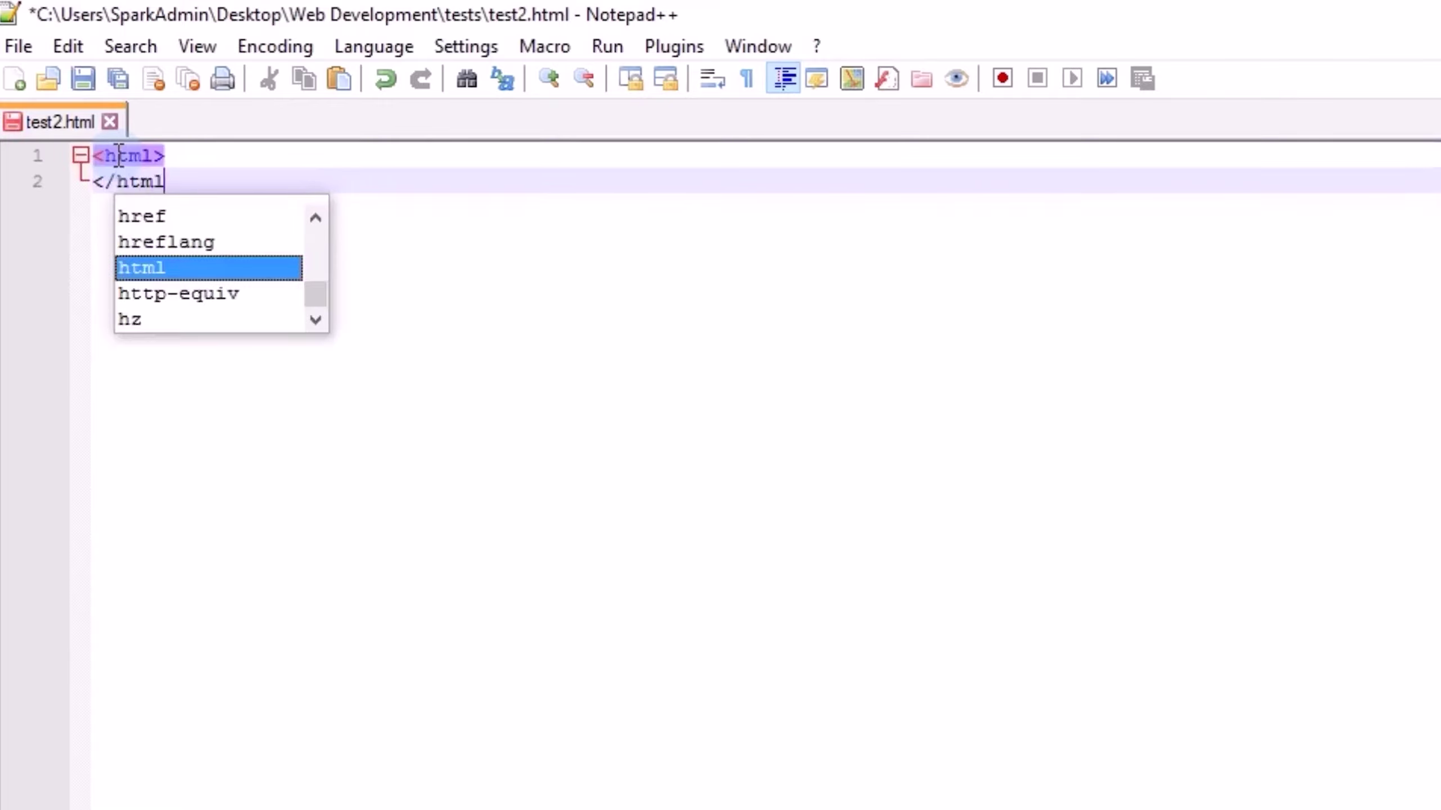
{"action": "type", "text": ">"}
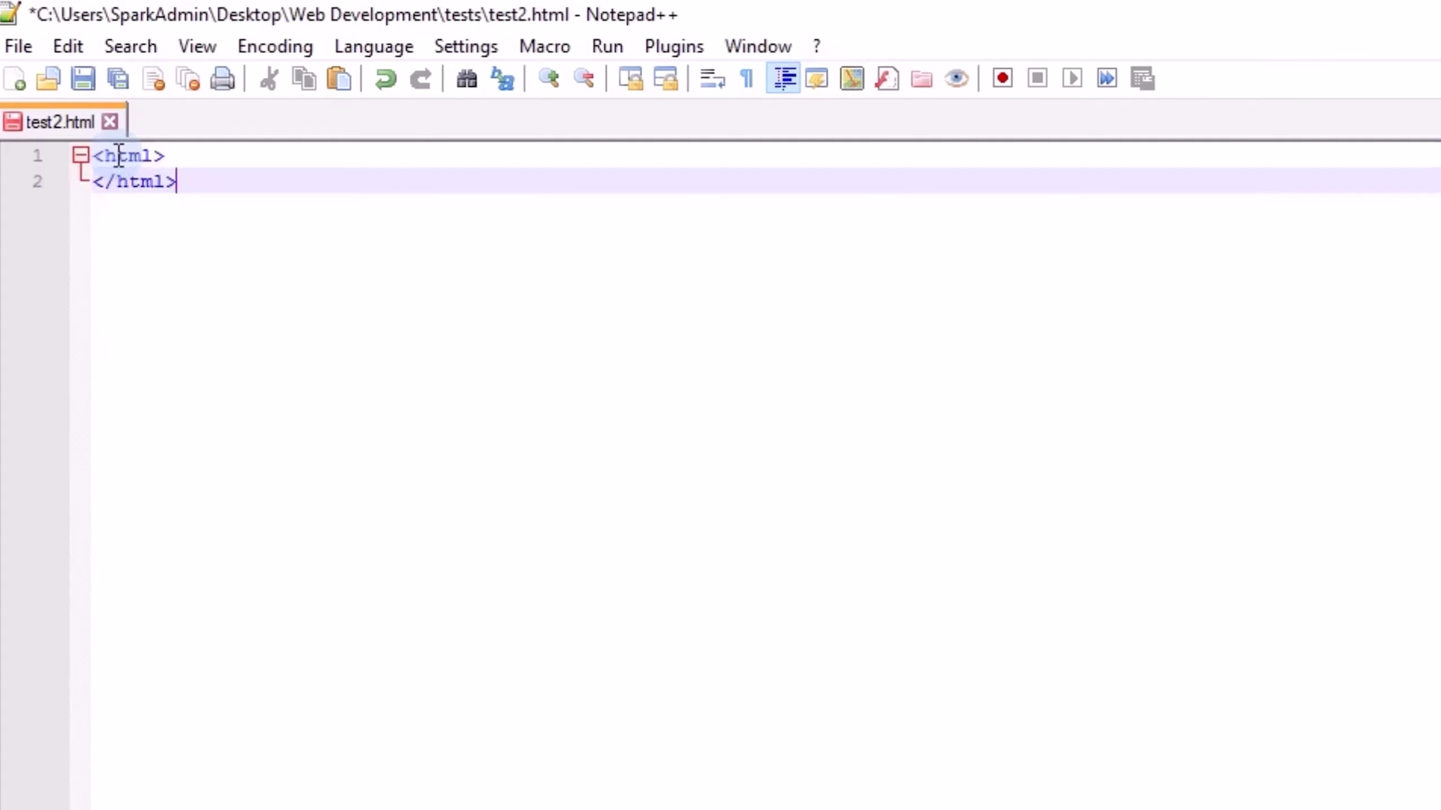